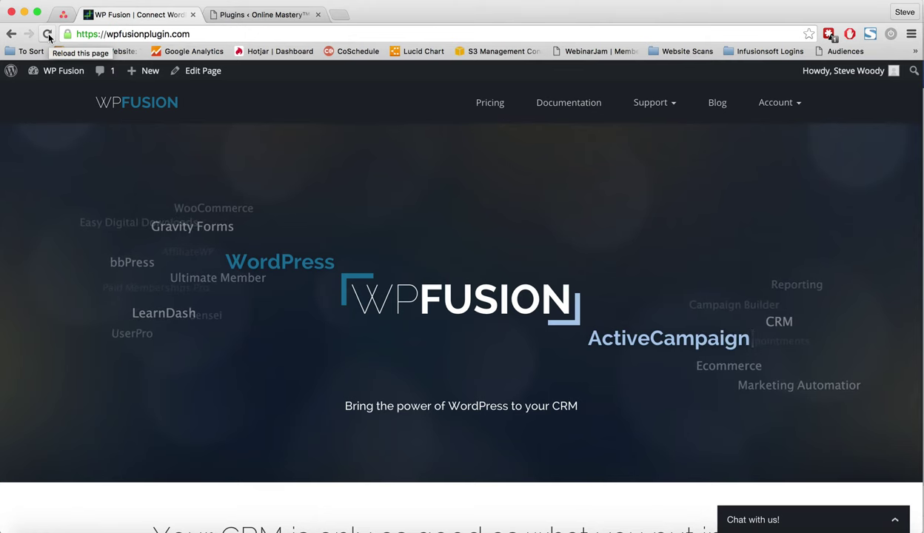
Reload the WP Fusion homepage three times.
left_click(47, 34)
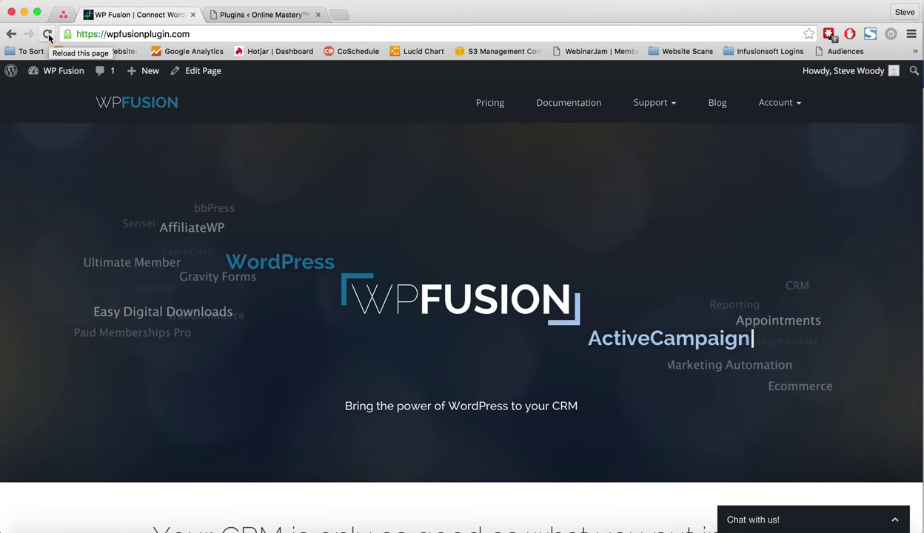
left_click(47, 34)
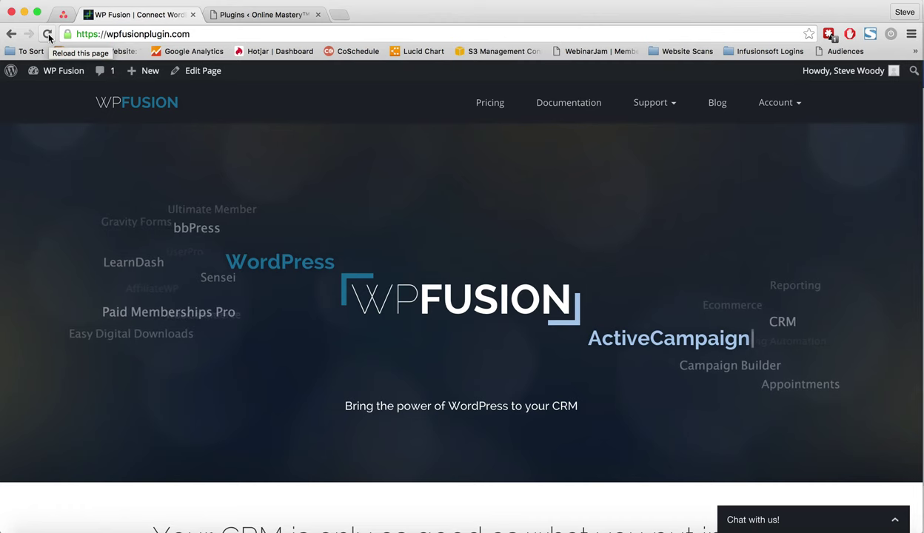
left_click(47, 34)
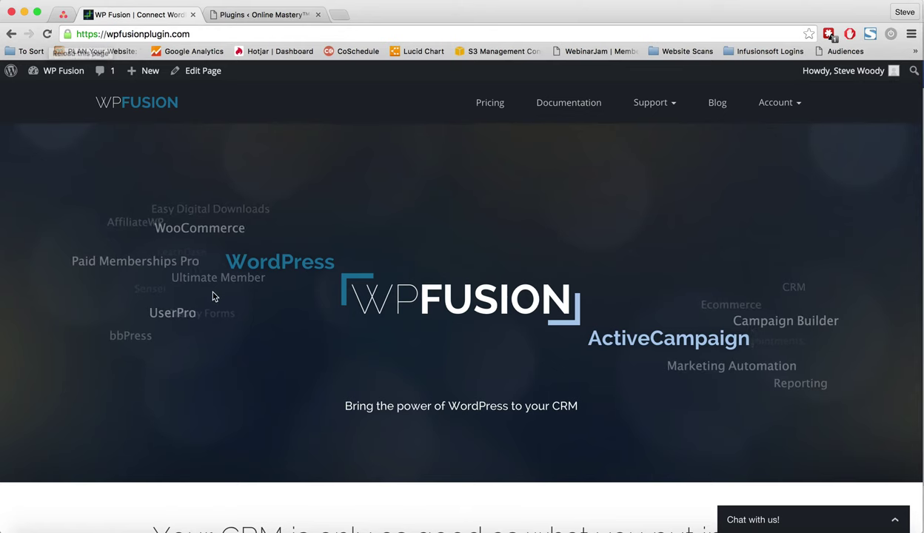
Dismiss the hero image's context menu and scroll down to the green features section.
right_click(240, 329)
left_click(289, 419)
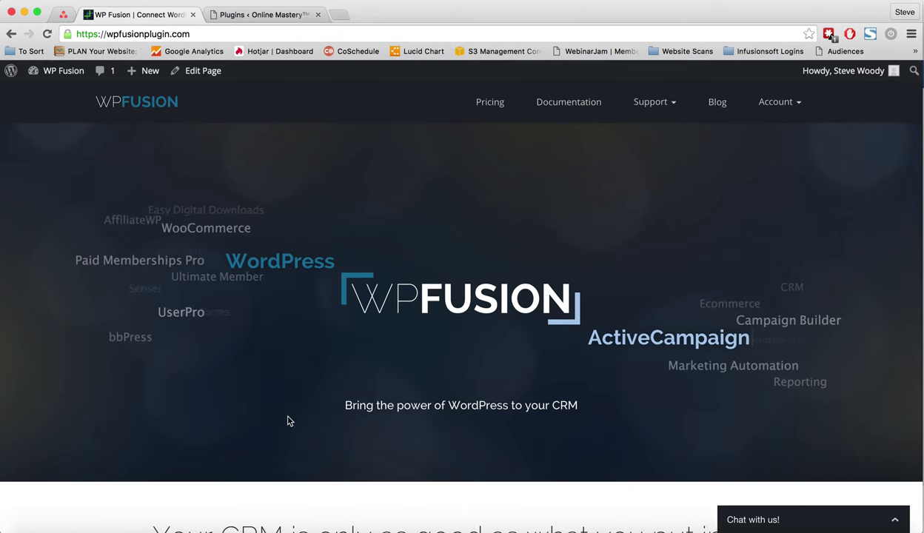
scroll(289, 418, "down", 10)
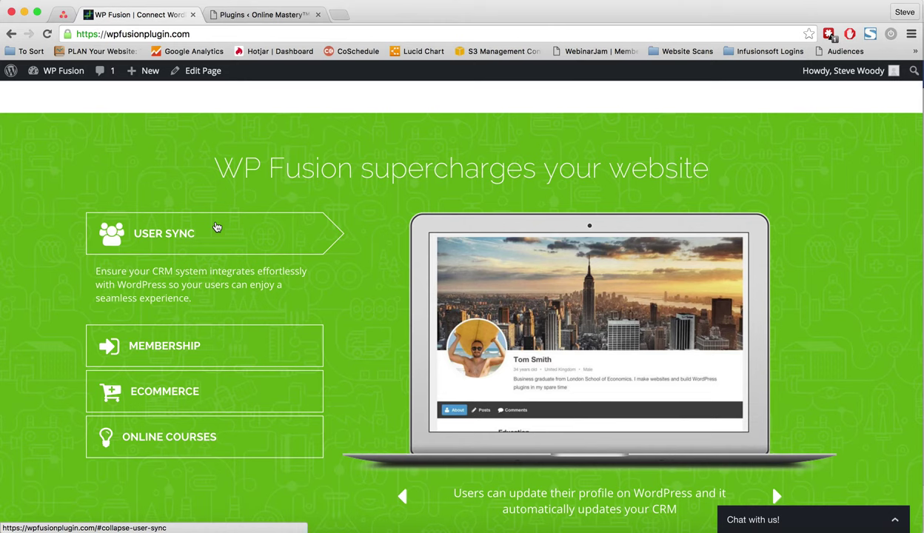
Expand the Membership, Ecommerce and Online Courses feature descriptions in turn.
left_click(180, 349)
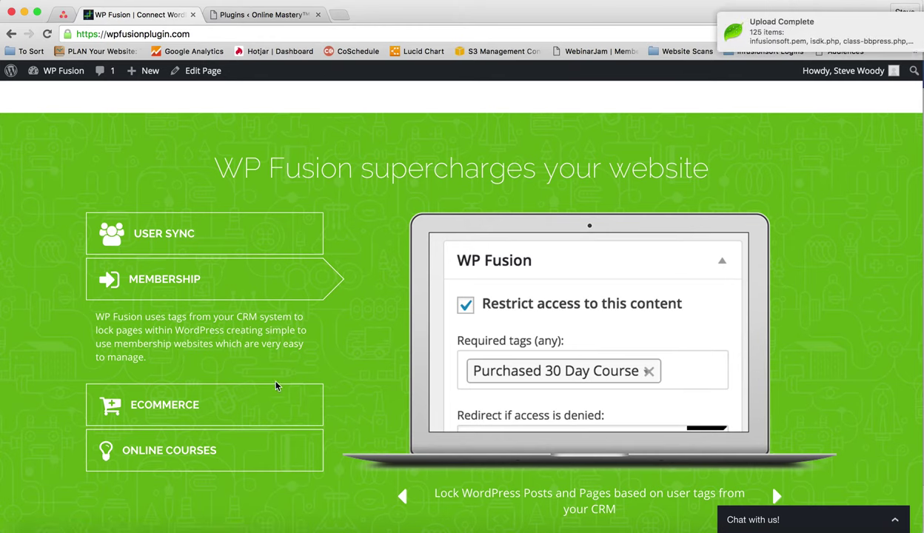
left_click(227, 417)
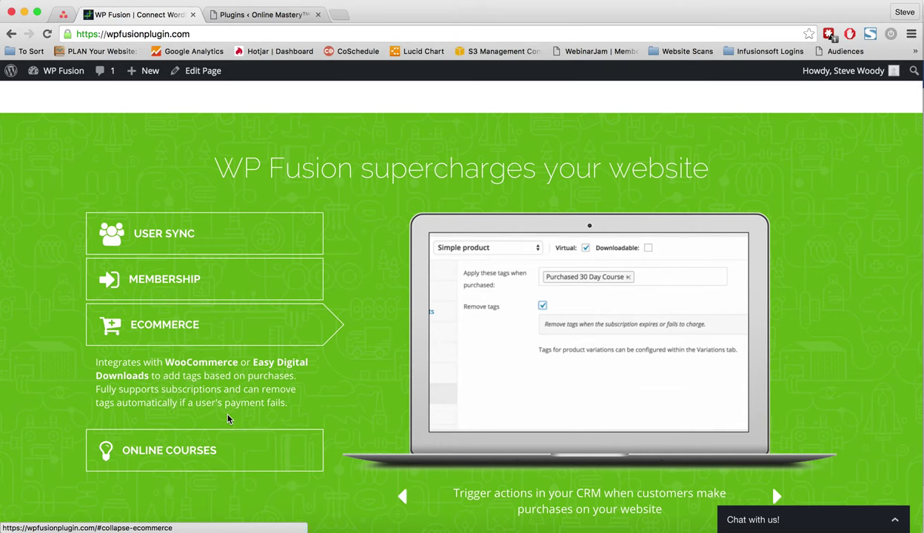
left_click(207, 450)
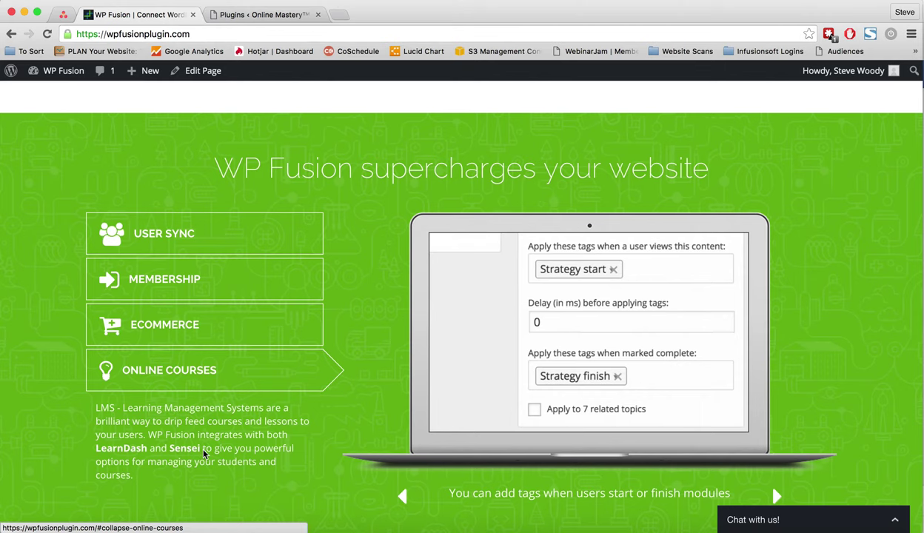
scroll(205, 455, "down", 3)
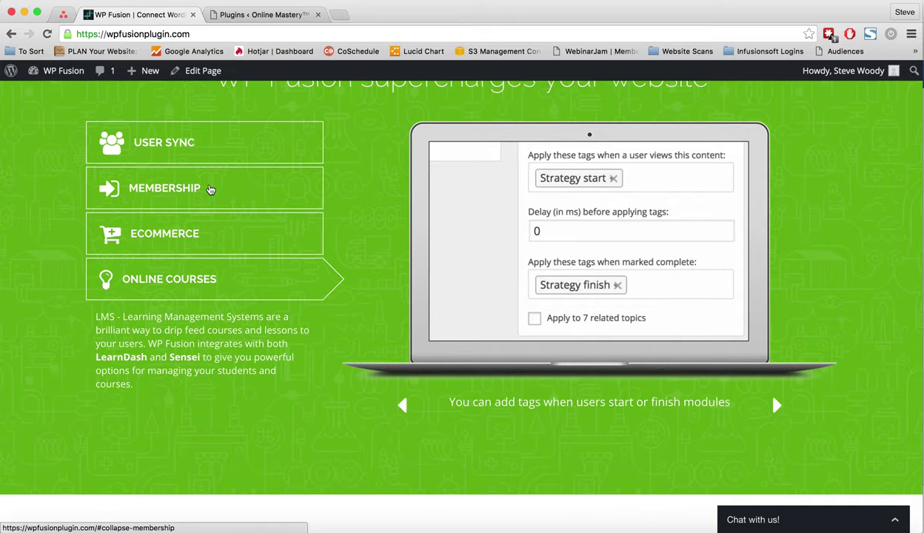
Switch to the WordPress Plugins page and reload it to pick up the new plugin.
left_click(238, 18)
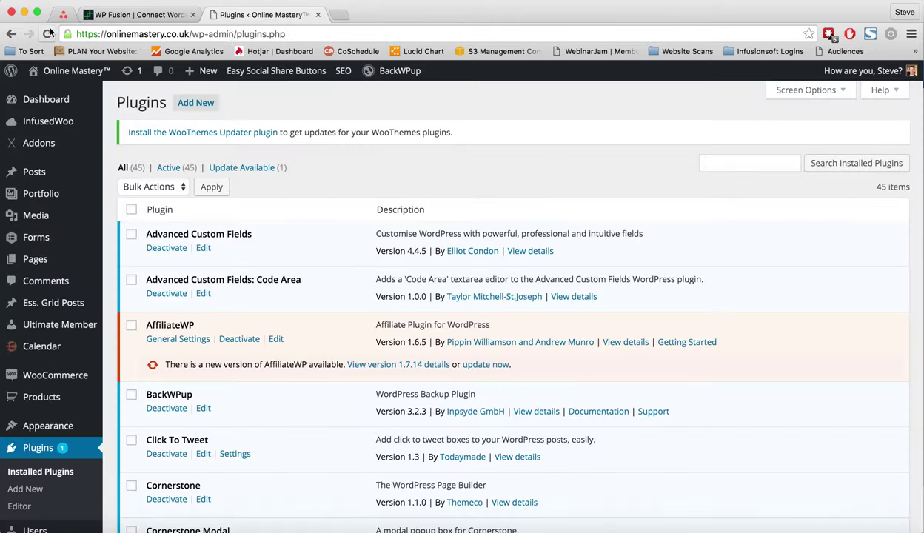
key("End")
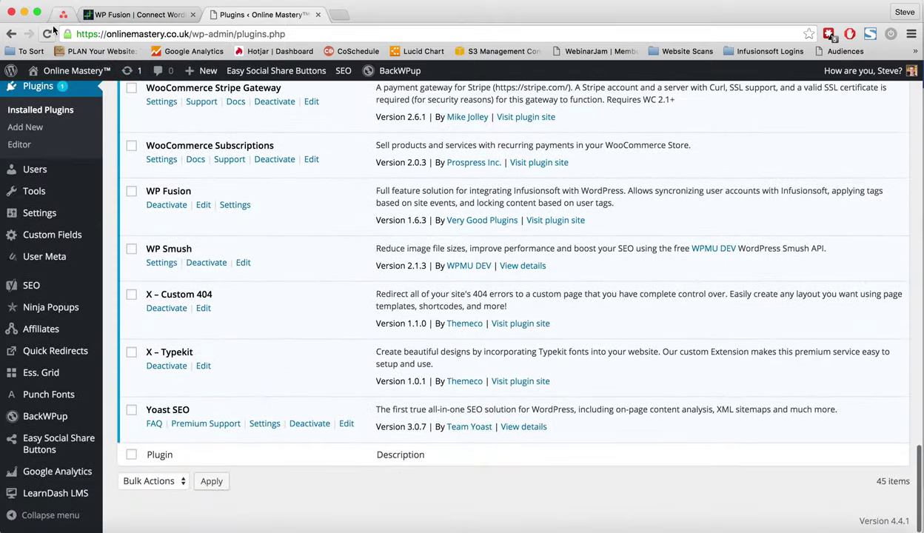
left_click(50, 32)
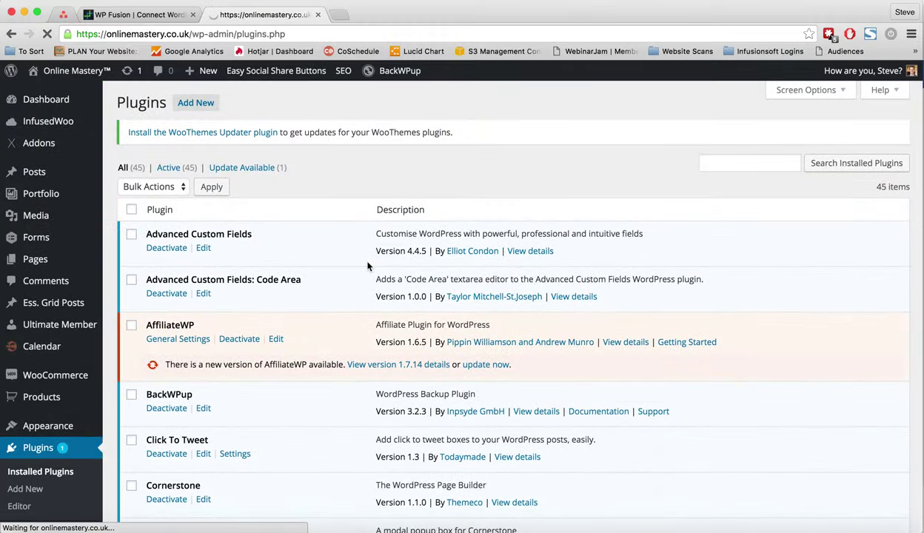
Dismiss the Facebook notification and deactivate the old WP Fusion 1.6.3 plugin.
scroll(347, 420, "down", 15)
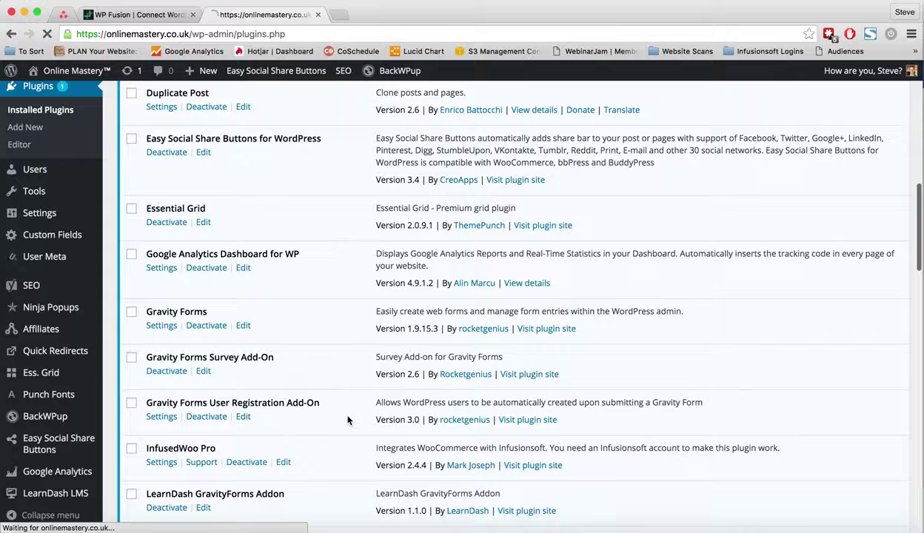
scroll(348, 420, "down", 15)
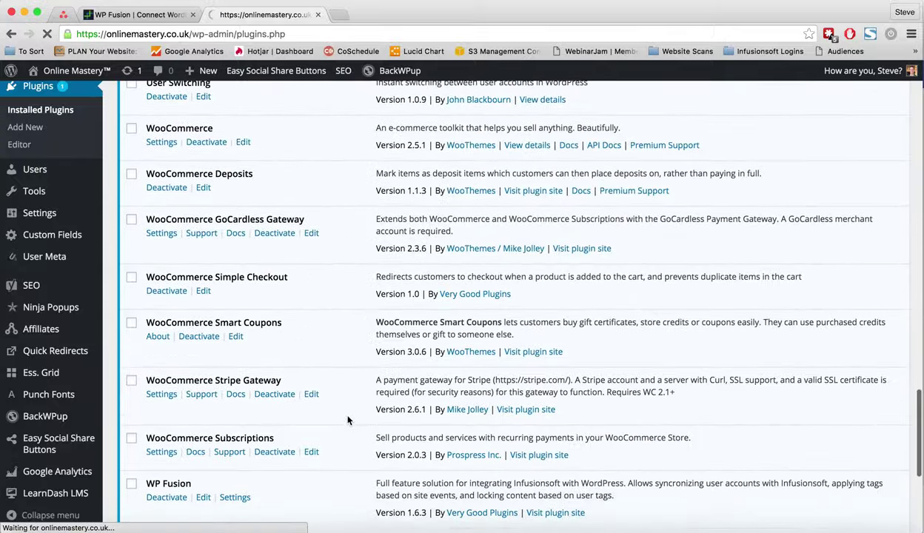
scroll(347, 420, "down", 5)
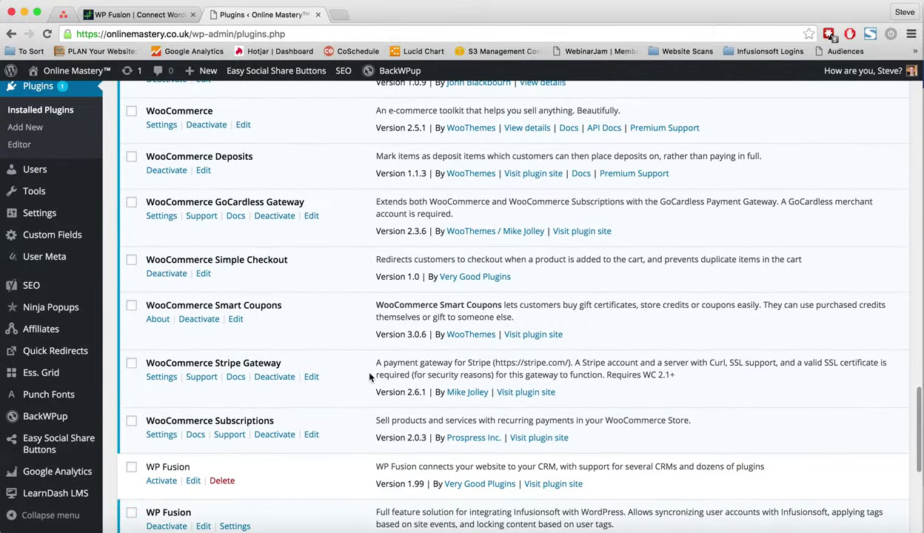
scroll(363, 367, "down", 4)
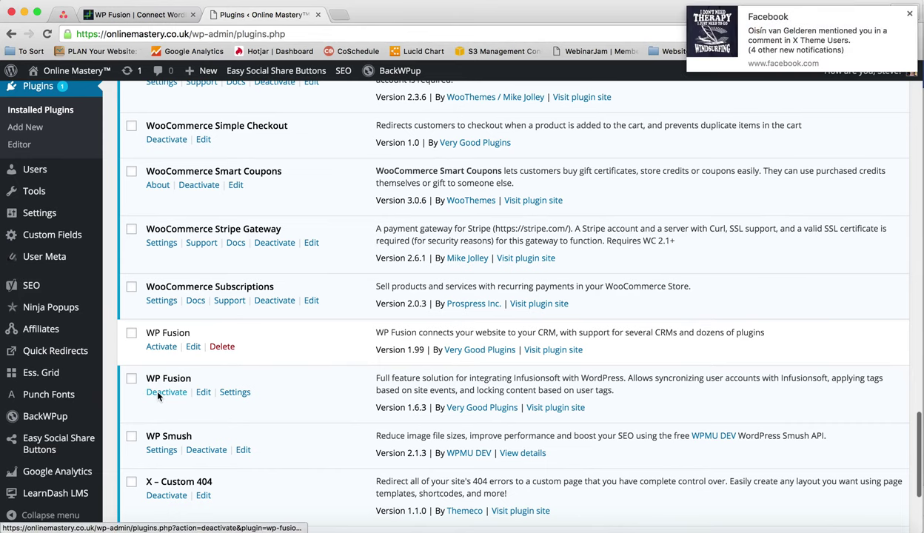
left_click(909, 14)
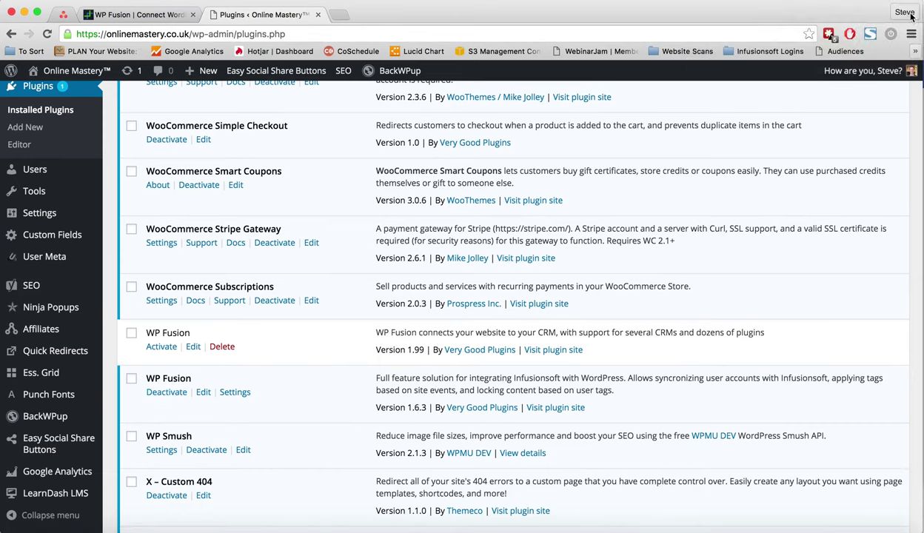
left_click(167, 397)
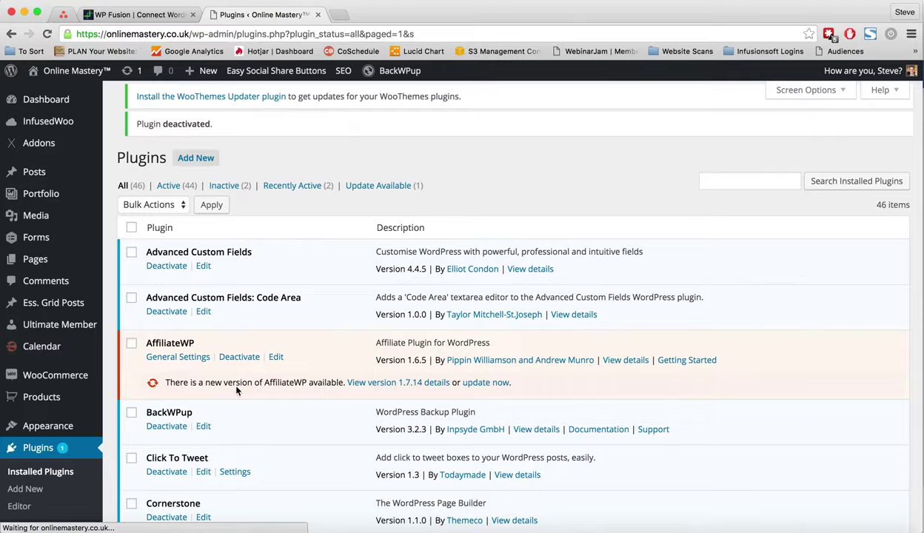
scroll(237, 392, "down", 5)
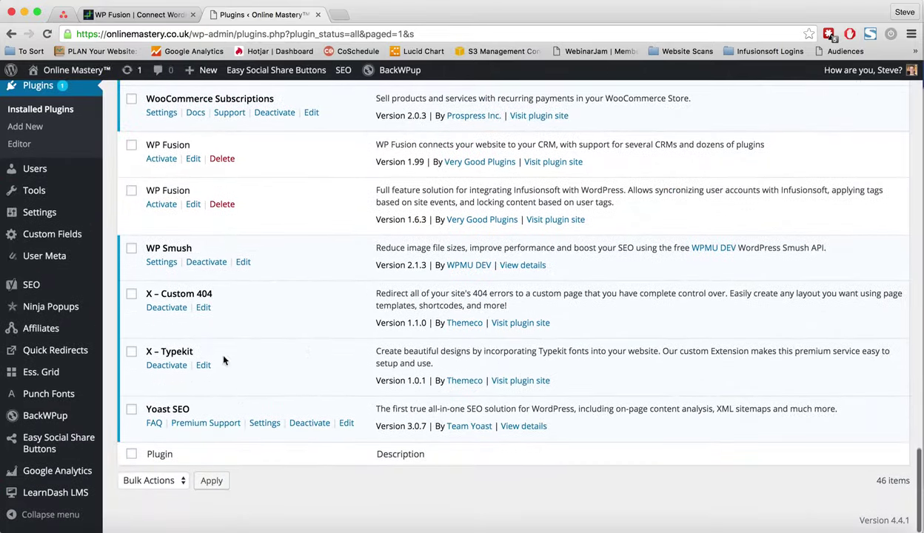
Activate the WP Fusion 1.99 plugin in the Installed Plugins list.
left_click(161, 160)
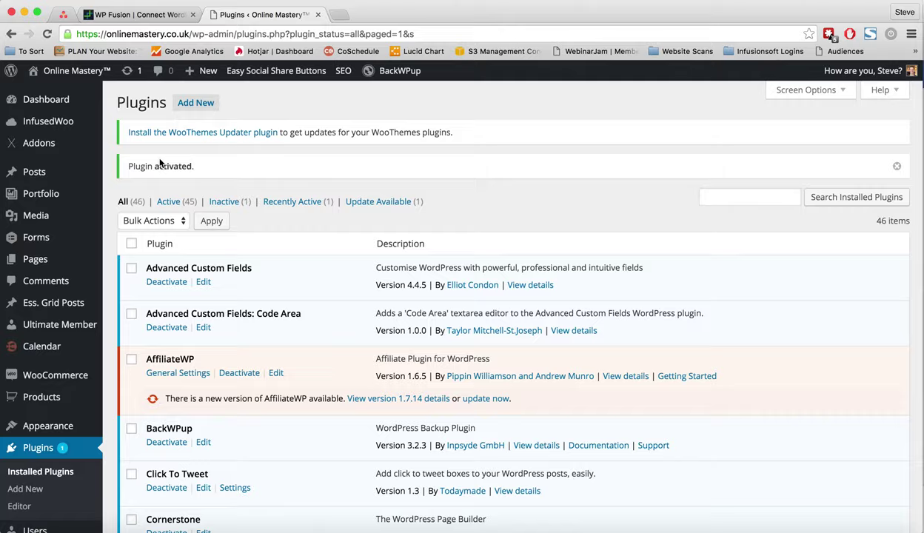
Check that WP Fusion 1.99 is active with its expired-license notice while 1.6.3 stays inactive.
scroll(152, 459, "down", 20)
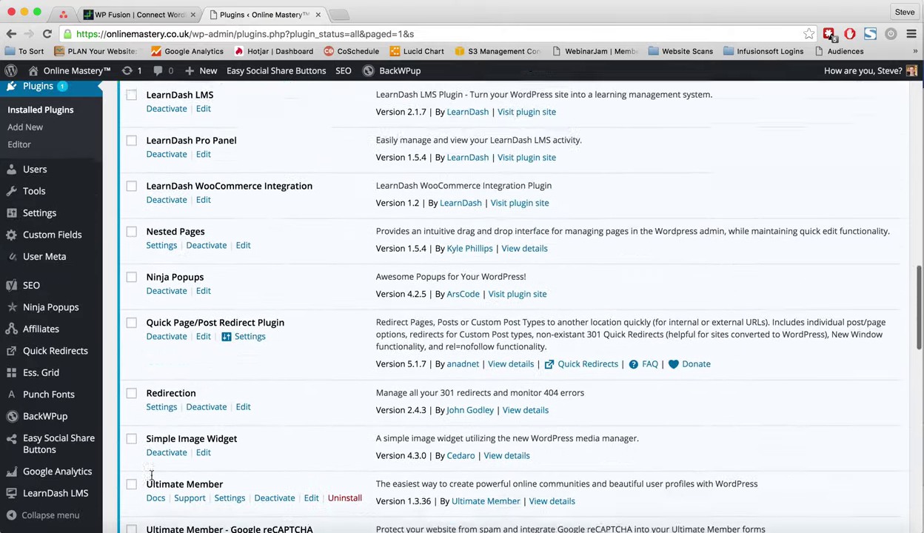
scroll(226, 442, "down", 20)
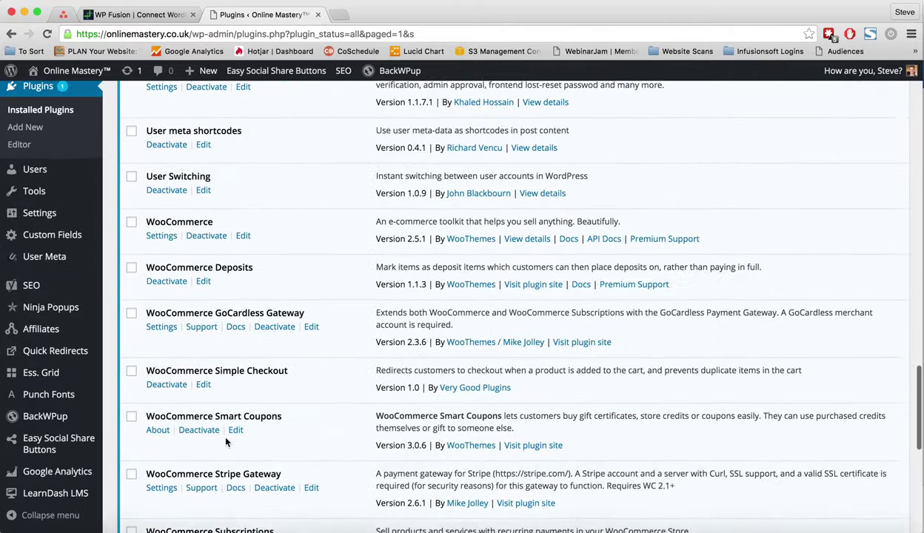
scroll(226, 443, "down", 1)
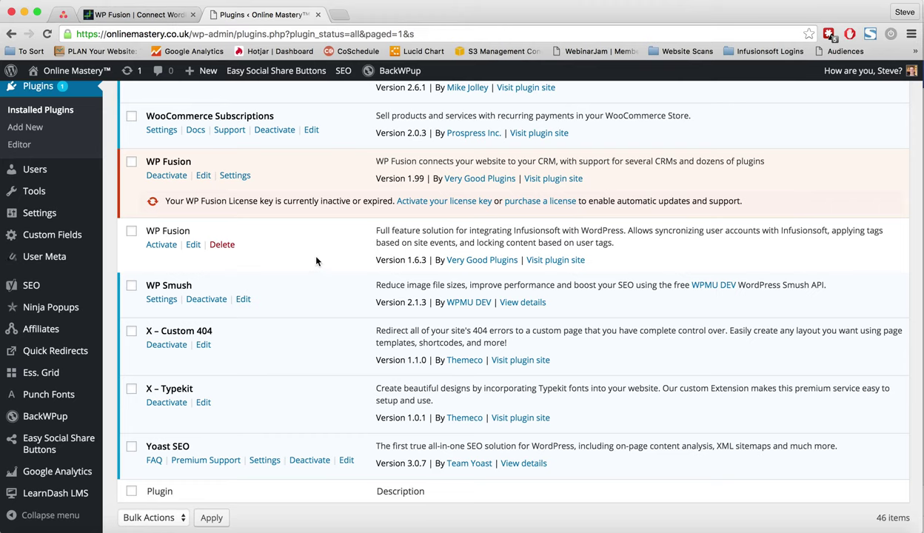
scroll(310, 217, "up", 2)
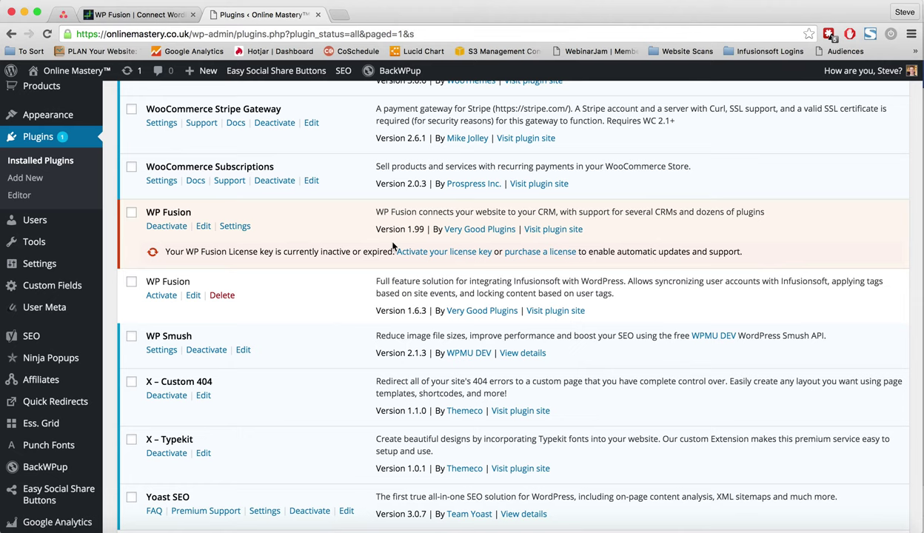
mouse_move(72, 259)
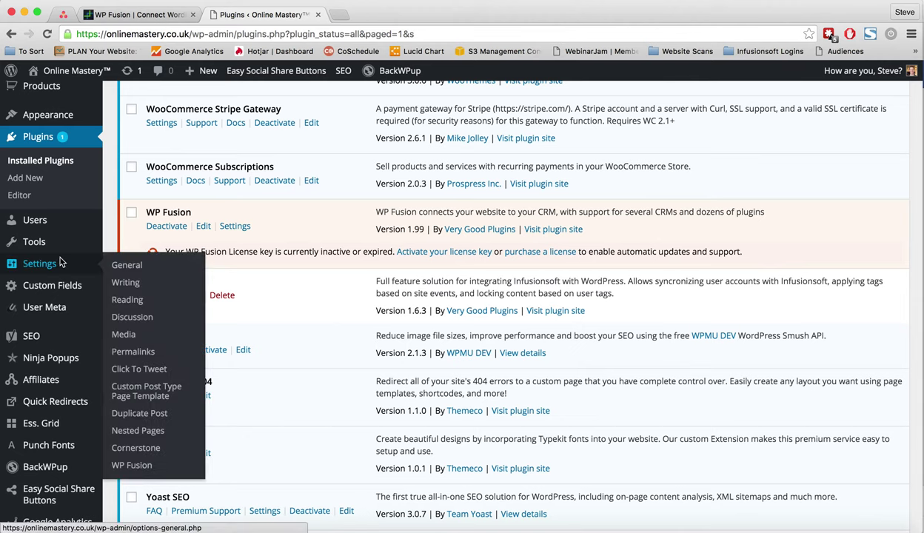
Open Settings > WP Fusion and review the Setup tab's Infusionsoft API and license configuration.
left_click(130, 468)
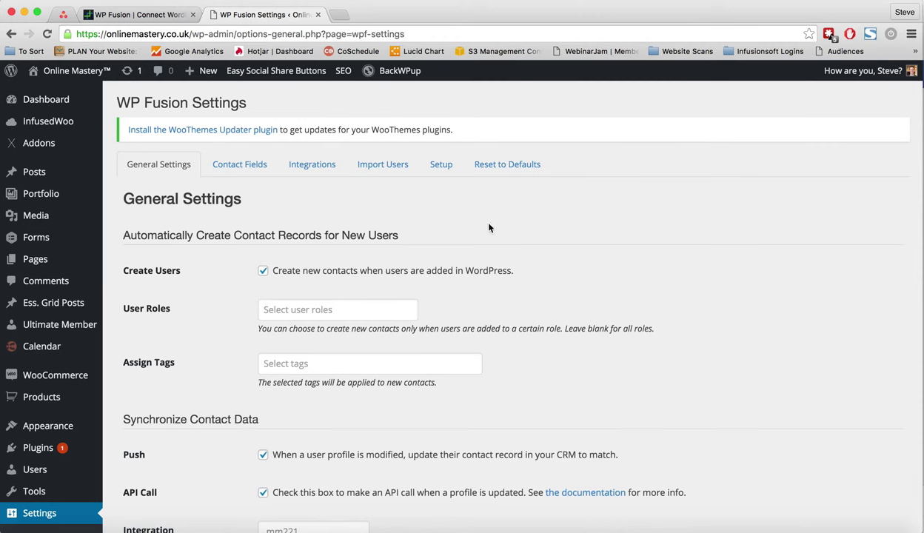
left_click(441, 165)
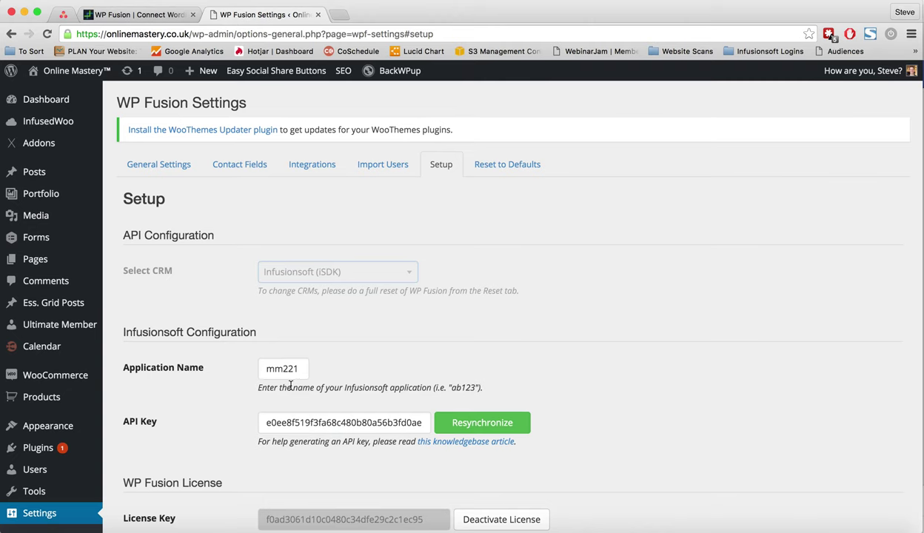
scroll(282, 379, "down", 5)
scroll(291, 388, "up", 5)
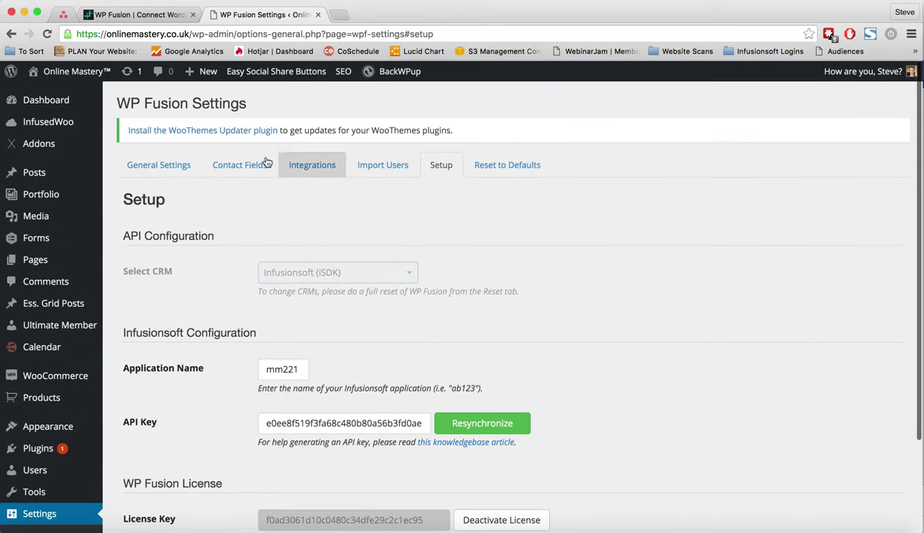
Open General Settings and browse user roles and new-contact tags, filtering 'new', selecting nothing.
left_click(158, 171)
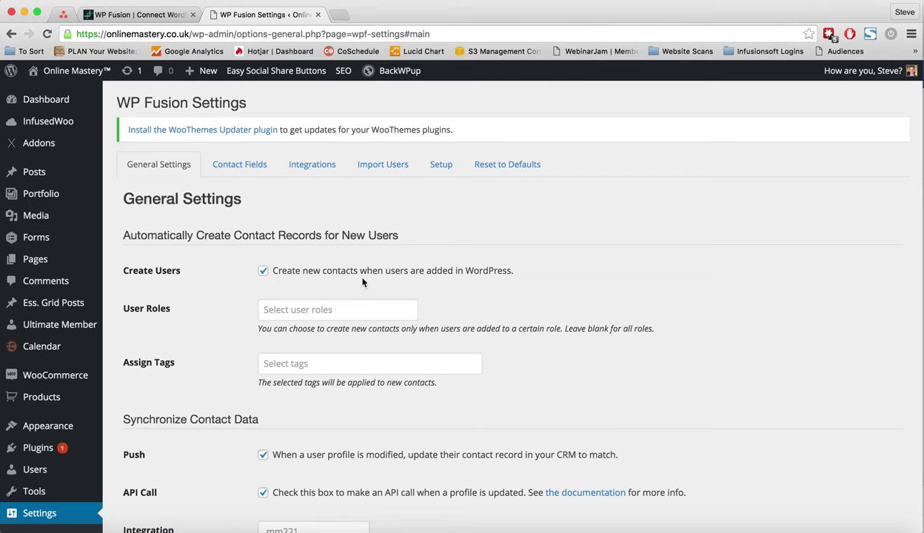
left_click(301, 305)
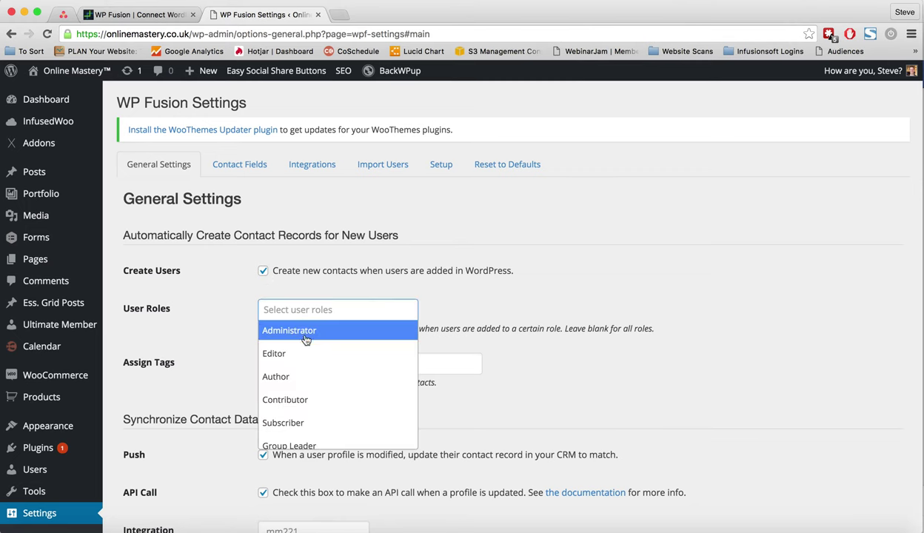
left_click(456, 305)
left_click(332, 364)
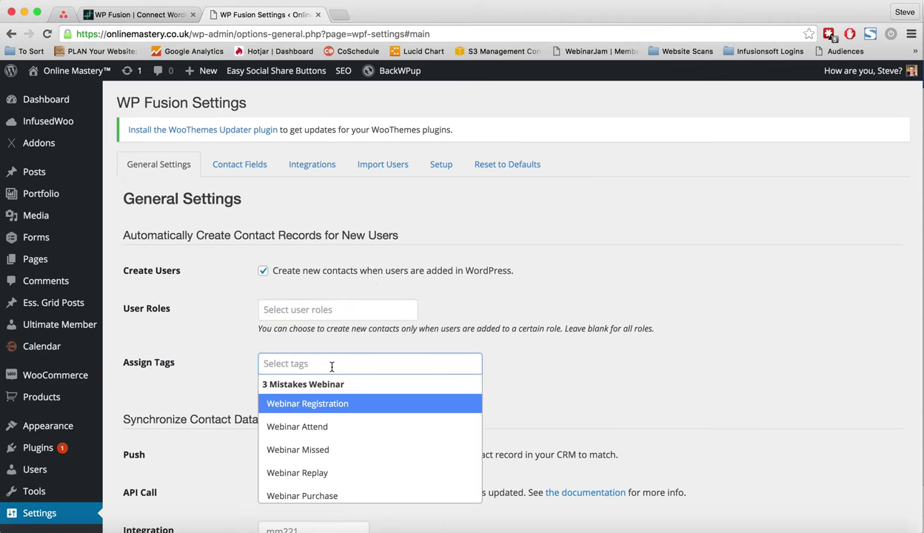
scroll(318, 422, "down", 4)
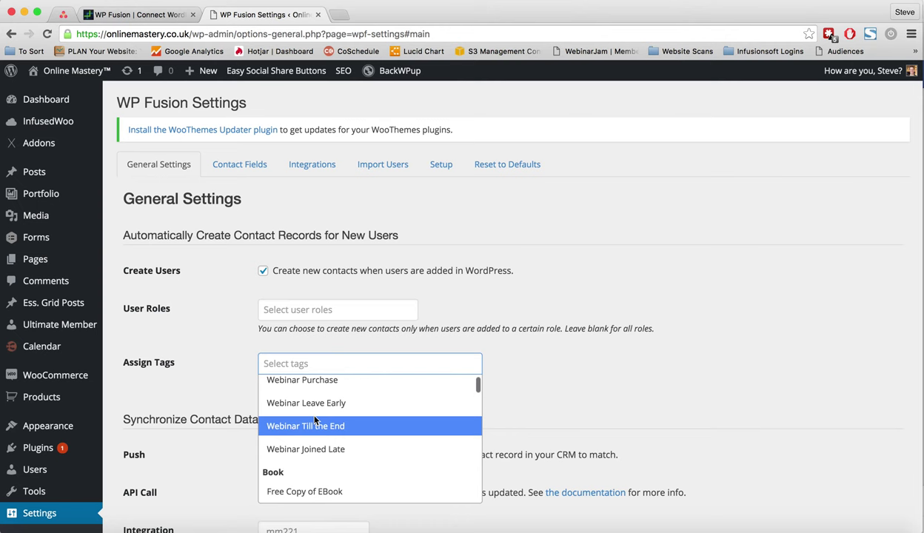
scroll(315, 420, "down", 20)
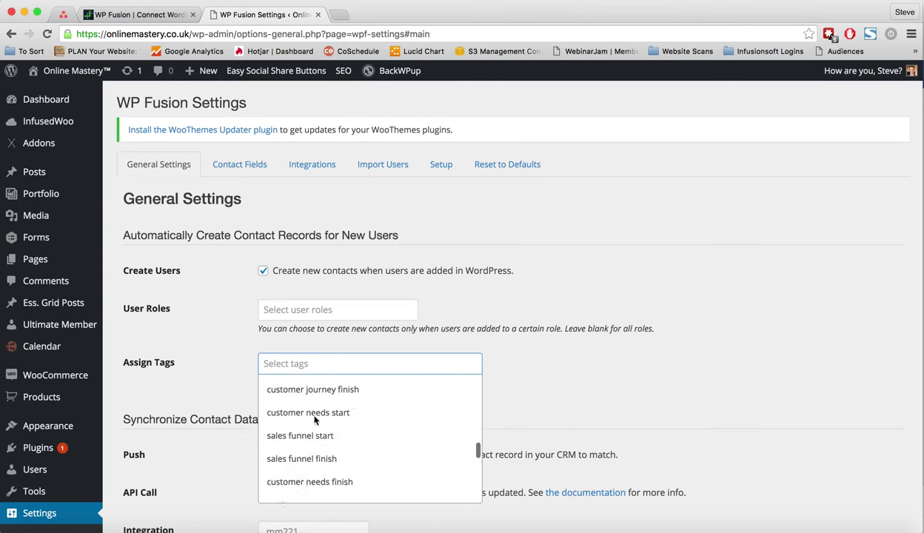
scroll(314, 420, "down", 3)
type("n")
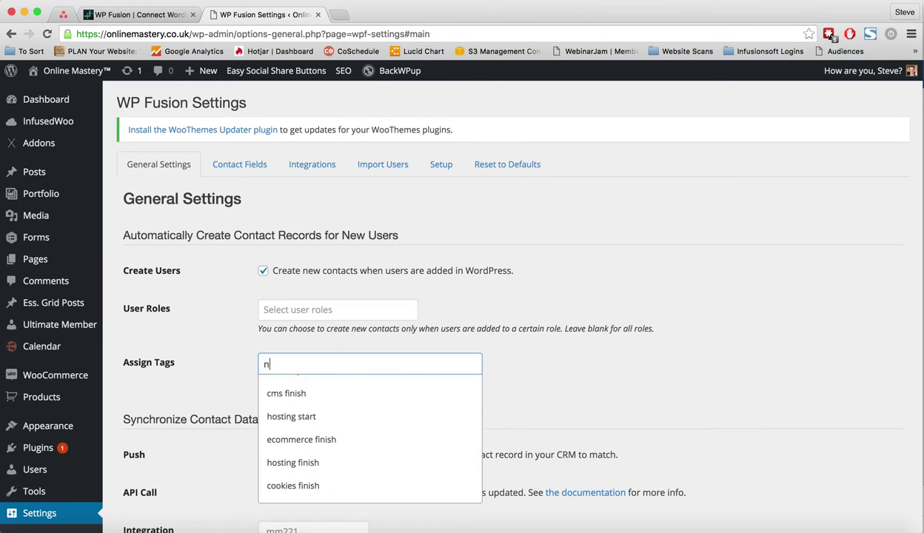
type("ew")
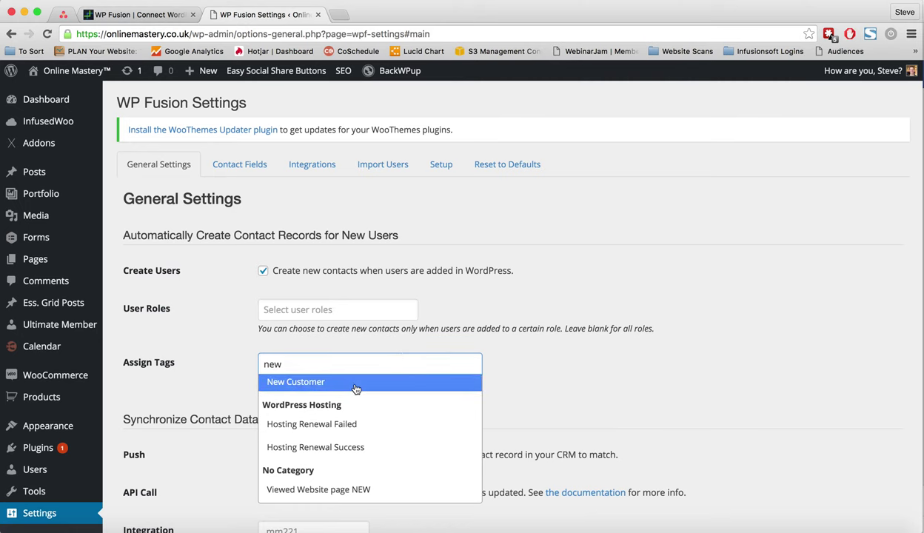
left_click(570, 377)
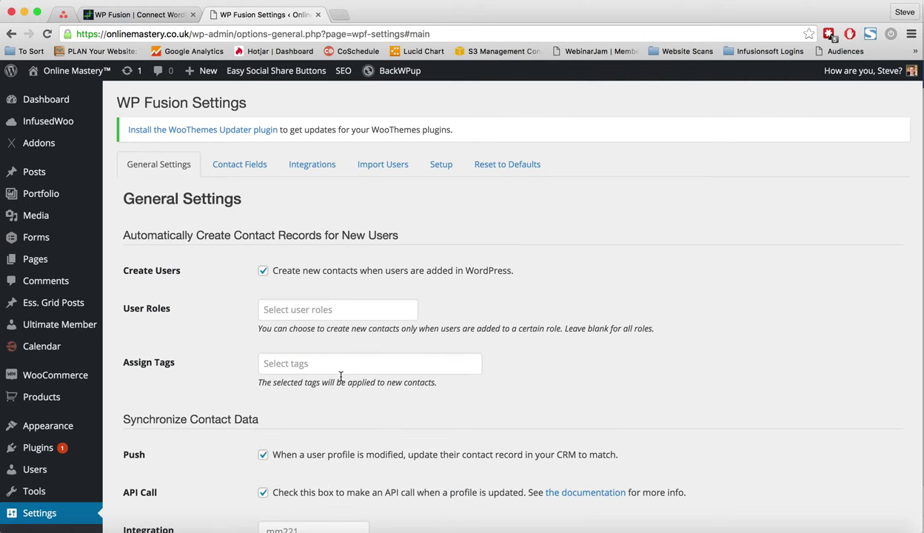
scroll(341, 376, "down", 5)
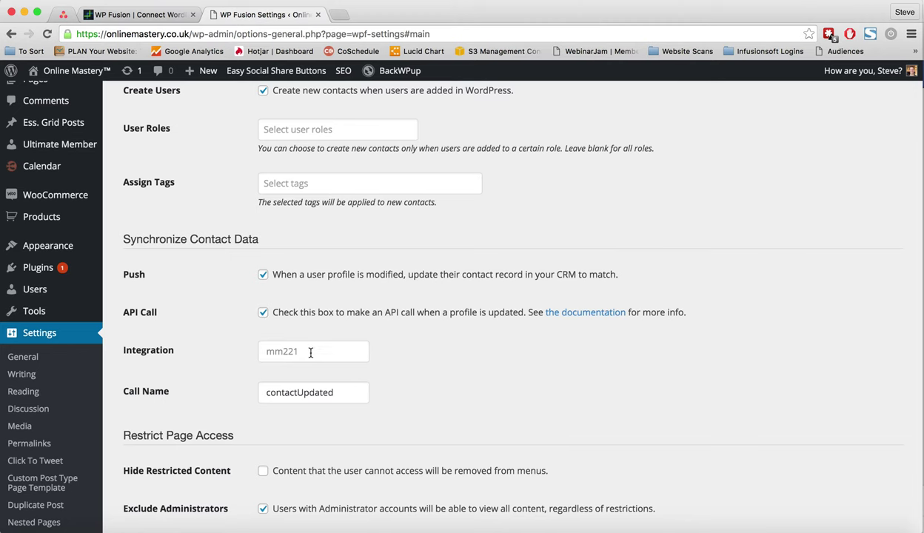
scroll(238, 363, "down", 3)
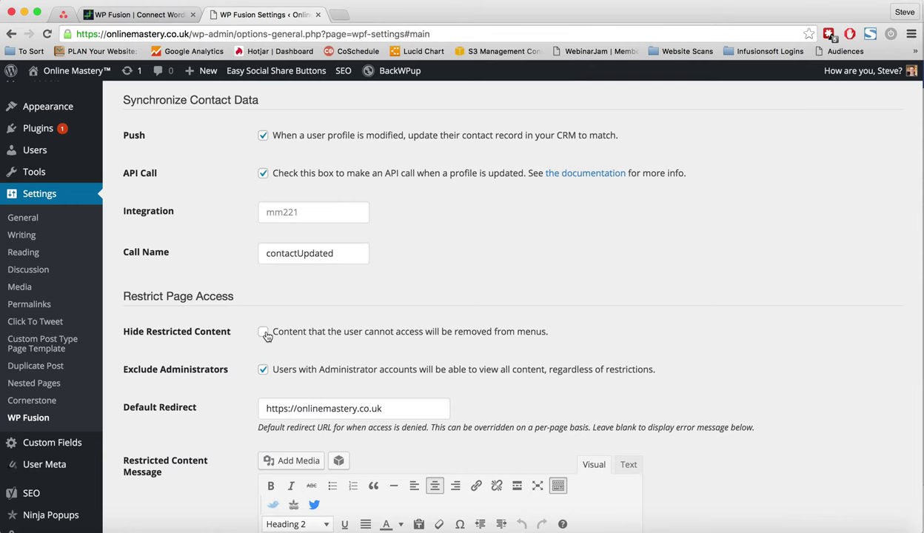
scroll(349, 337, "down", 3)
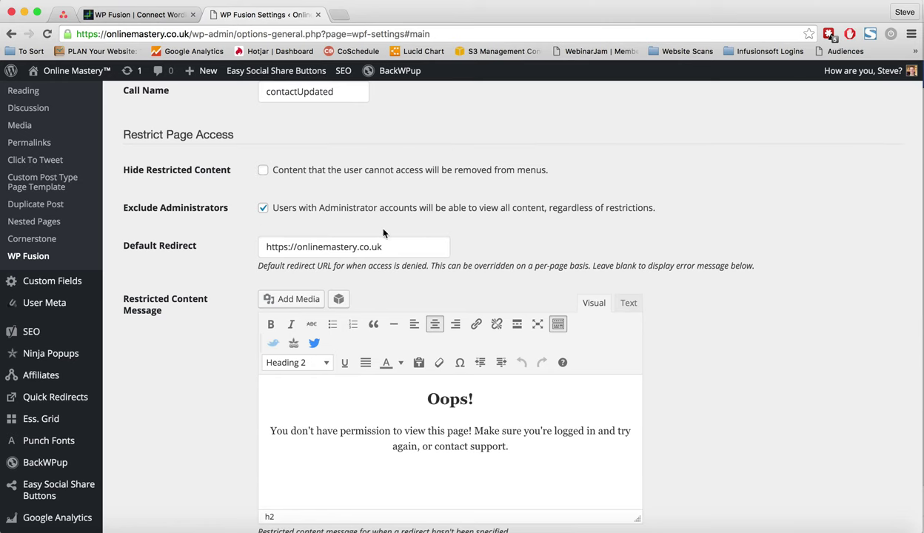
scroll(321, 401, "down", 3)
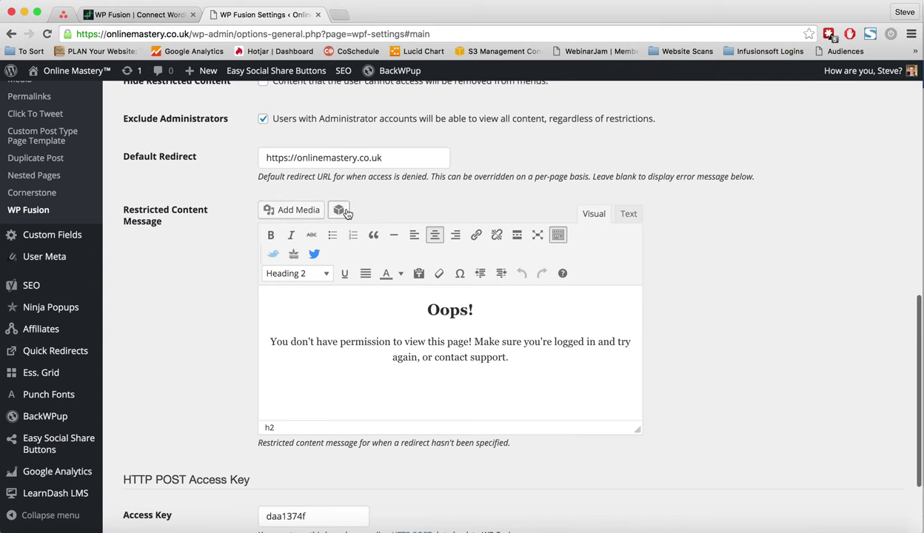
scroll(387, 299, "down", 3)
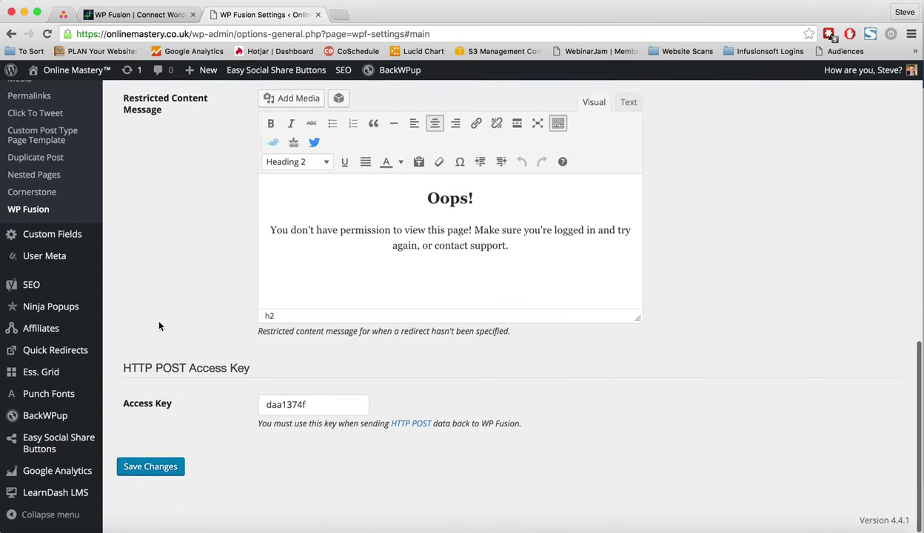
key("Home")
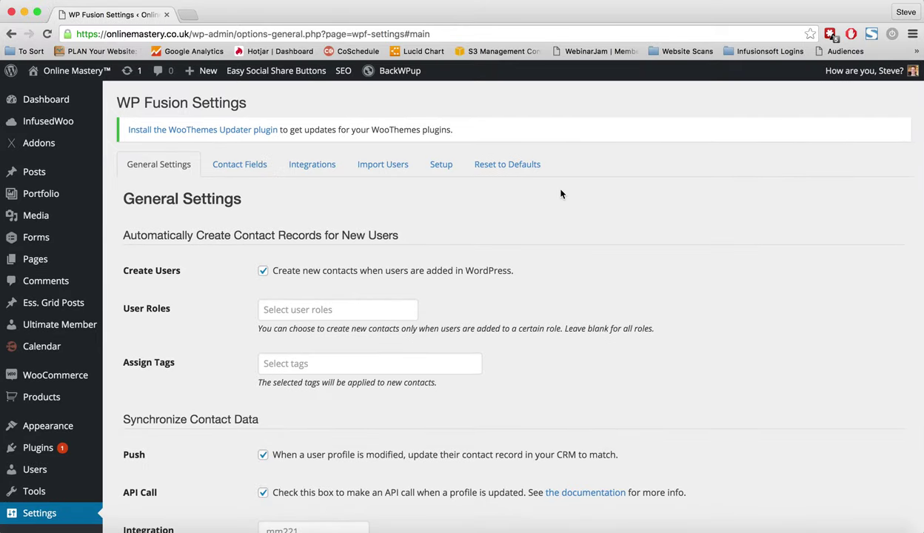
Open the Contact Fields tab and browse Nickname's Infusionsoft field options, leaving it unchanged.
left_click(234, 165)
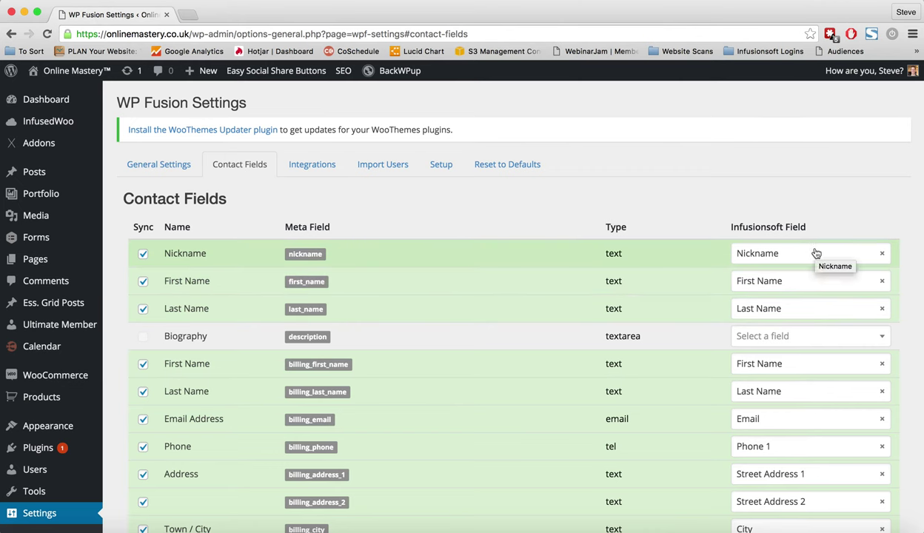
left_click(777, 248)
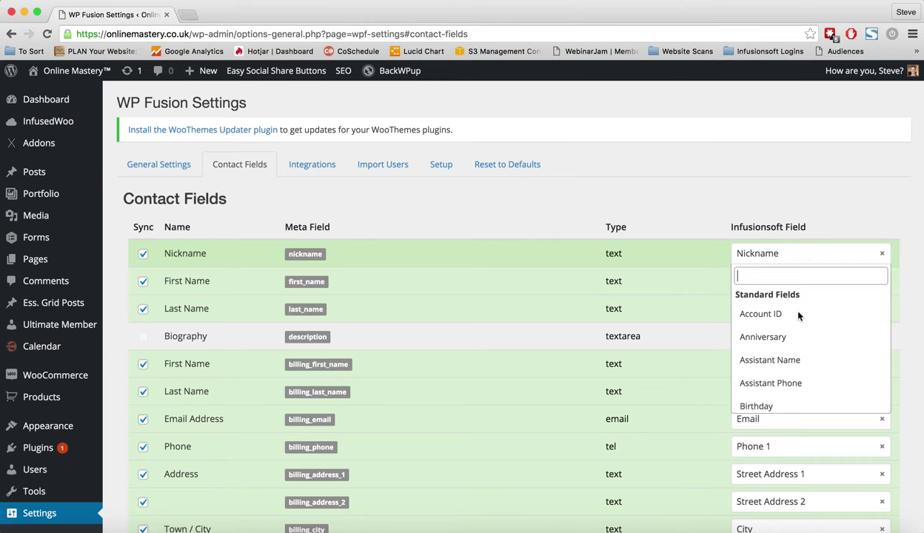
scroll(799, 361, "down", 5)
scroll(800, 364, "down", 20)
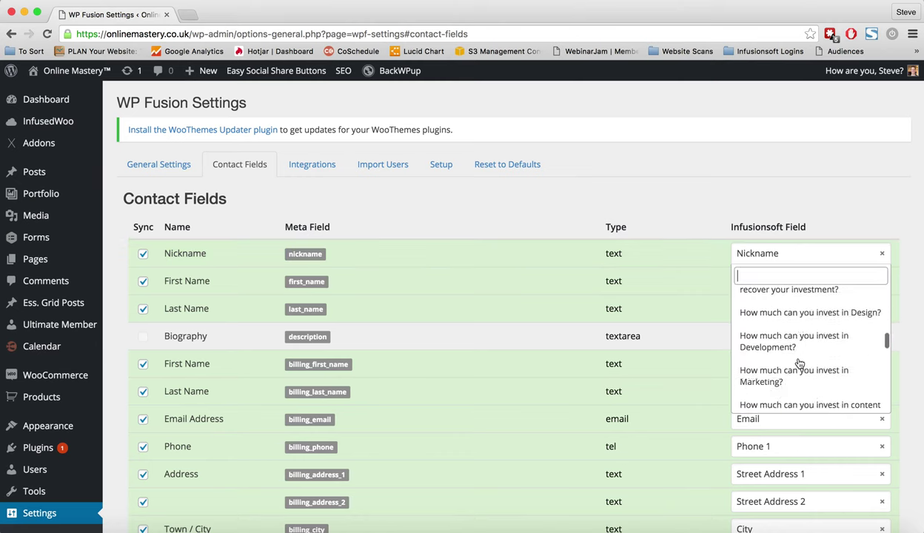
scroll(799, 363, "down", 5)
scroll(799, 364, "up", 10)
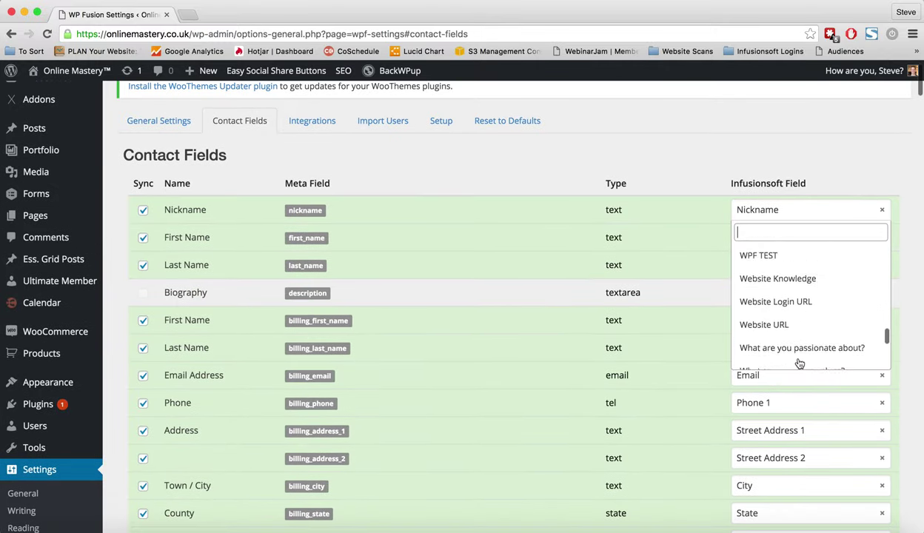
left_click(707, 160)
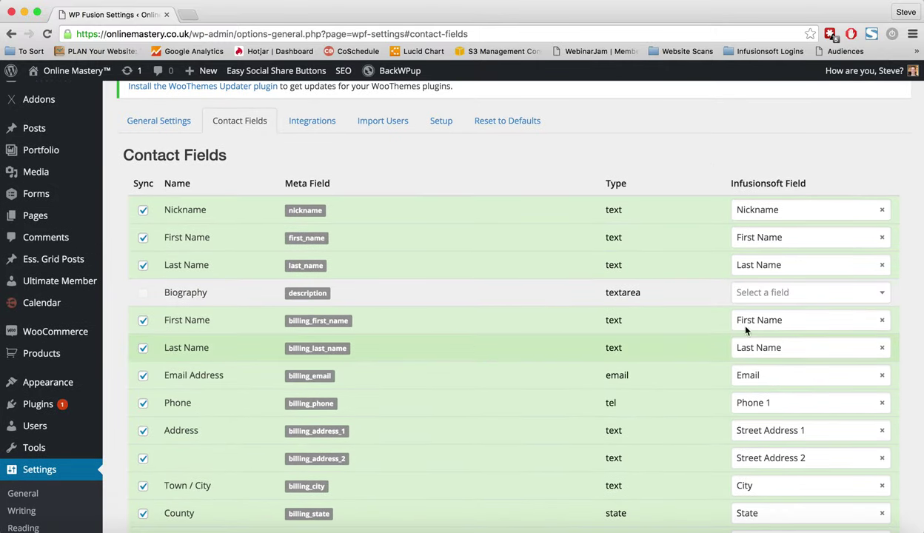
Toggle Nickname syncing off and back on, then look through the field mapping table.
left_click(142, 210)
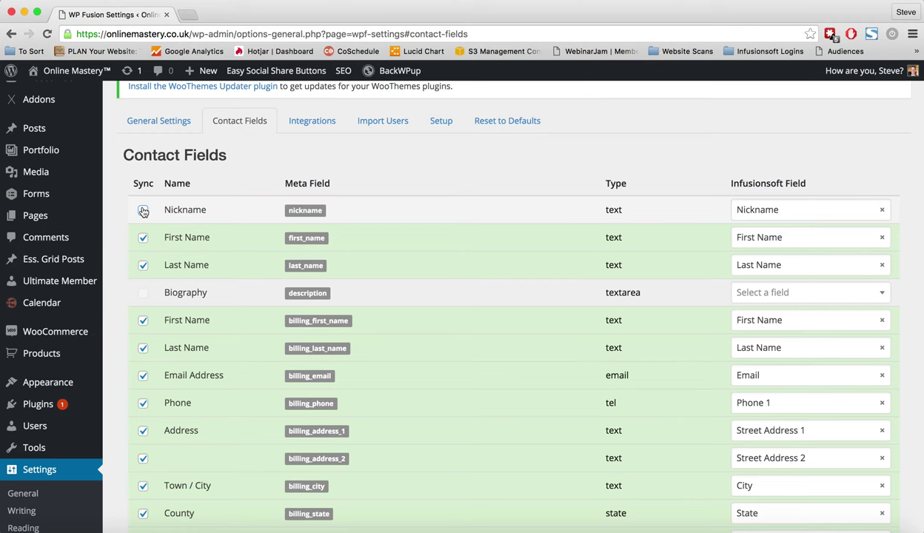
left_click(143, 211)
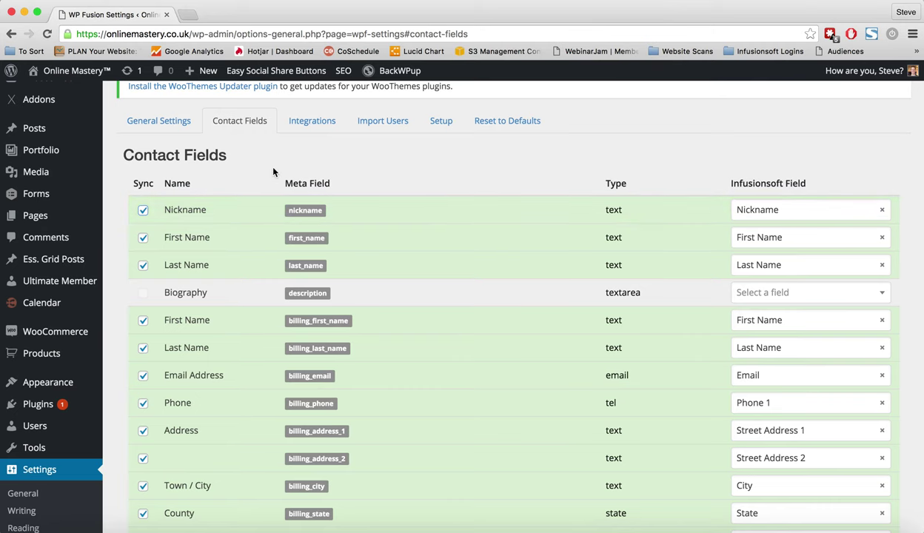
scroll(335, 299, "down", 20)
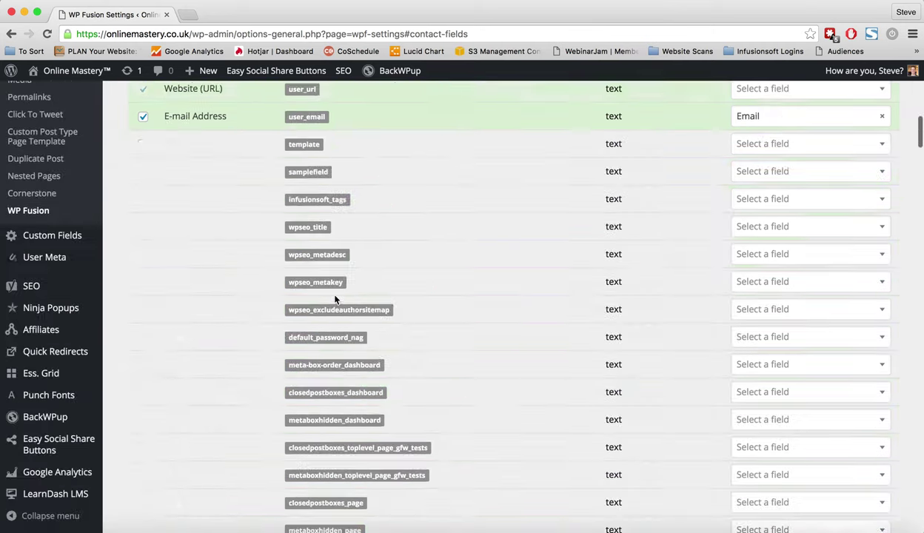
scroll(335, 298, "down", 20)
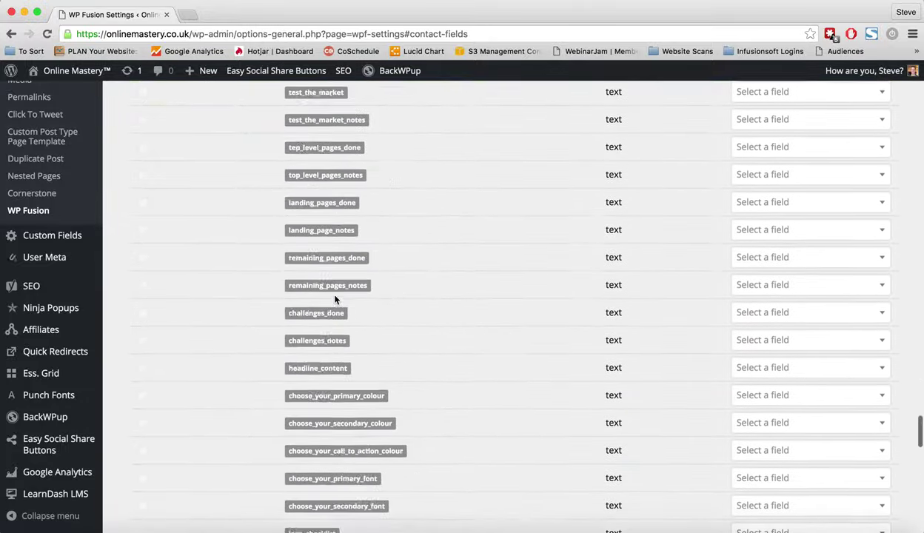
scroll(335, 298, "down", 5)
scroll(335, 298, "up", 20)
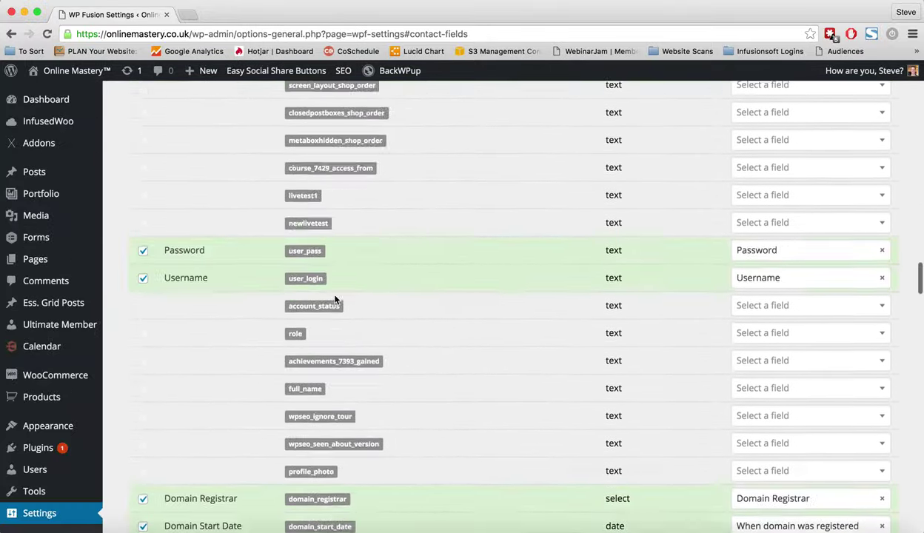
scroll(335, 299, "up", 8)
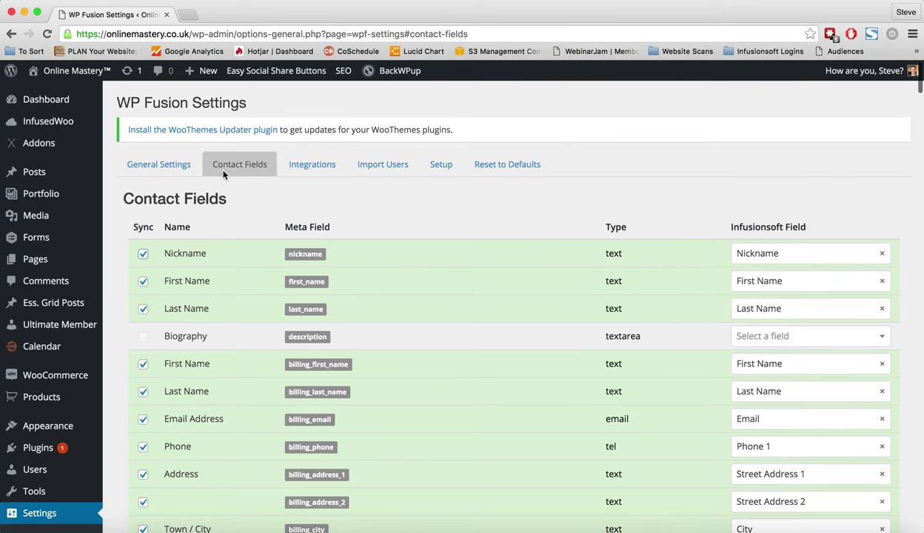
Open the Integrations tab to review the Advanced Custom Fields and Ultimate Member options.
left_click(309, 167)
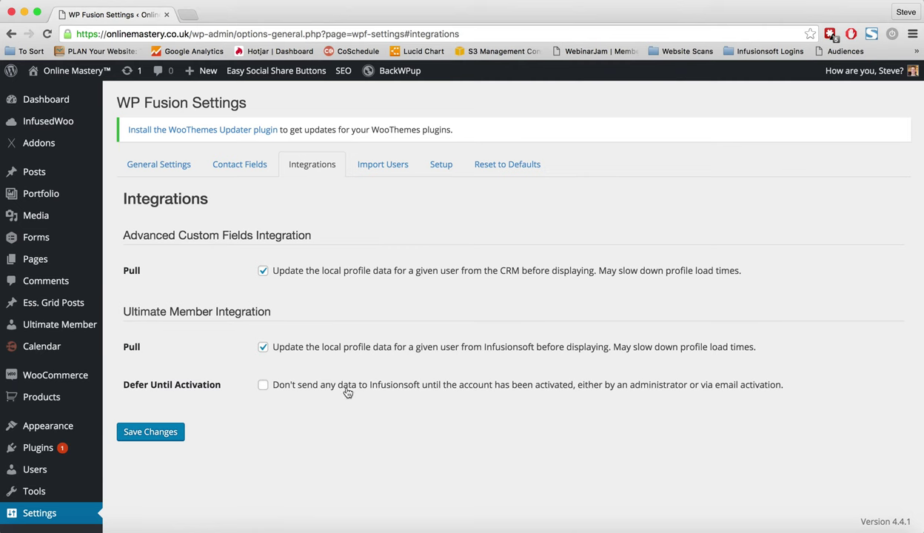
Open the Import Users tab and start importing CRM contacts without choosing any tags.
left_click(380, 162)
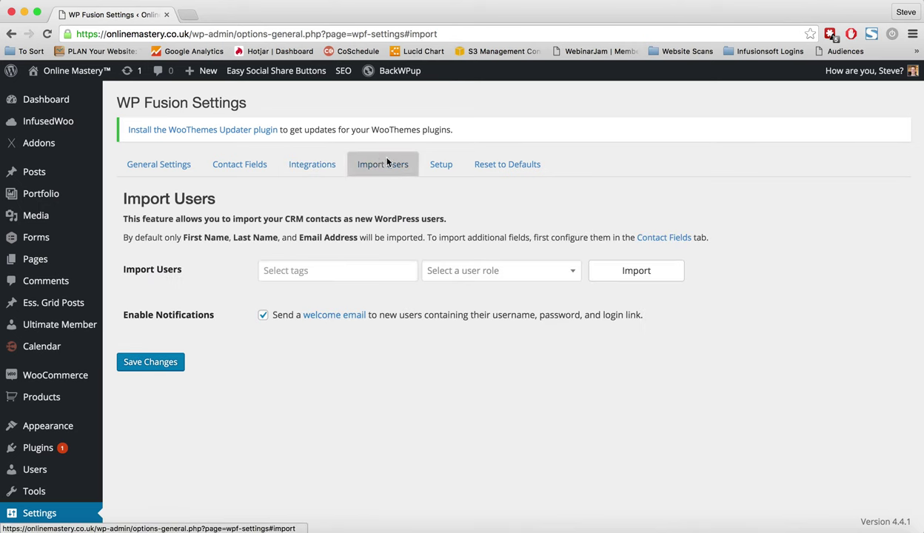
left_click(287, 268)
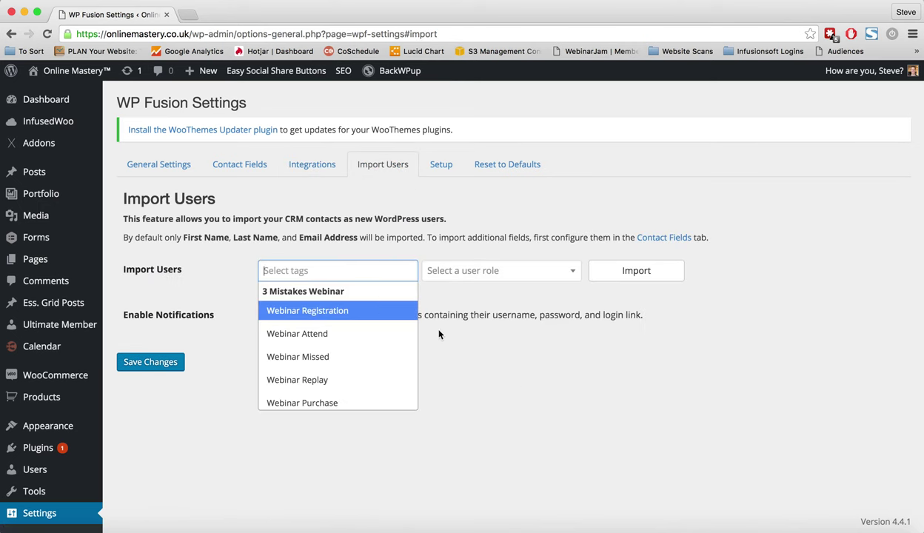
left_click(522, 381)
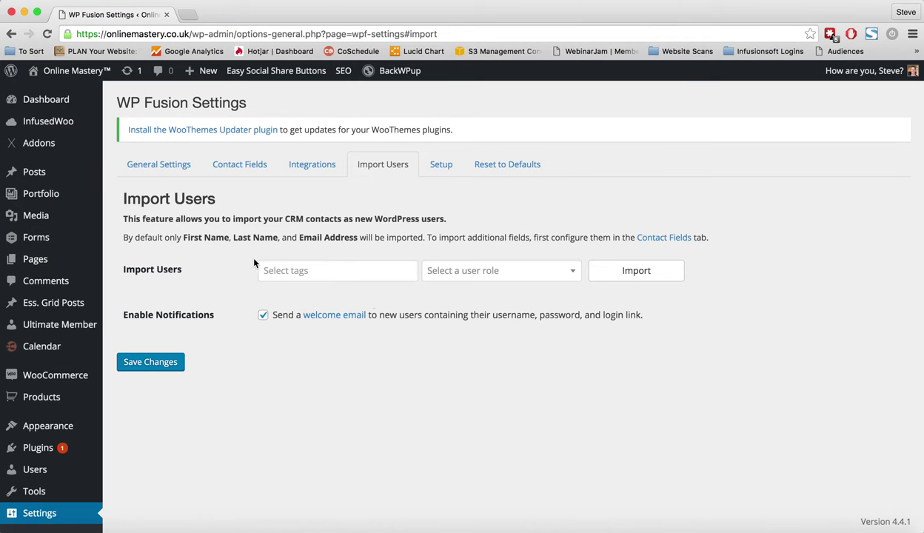
left_click(626, 271)
Review WP Fusion's Setup API configuration, then show Reset to Defaults with the reset option unchecked.
left_click(440, 169)
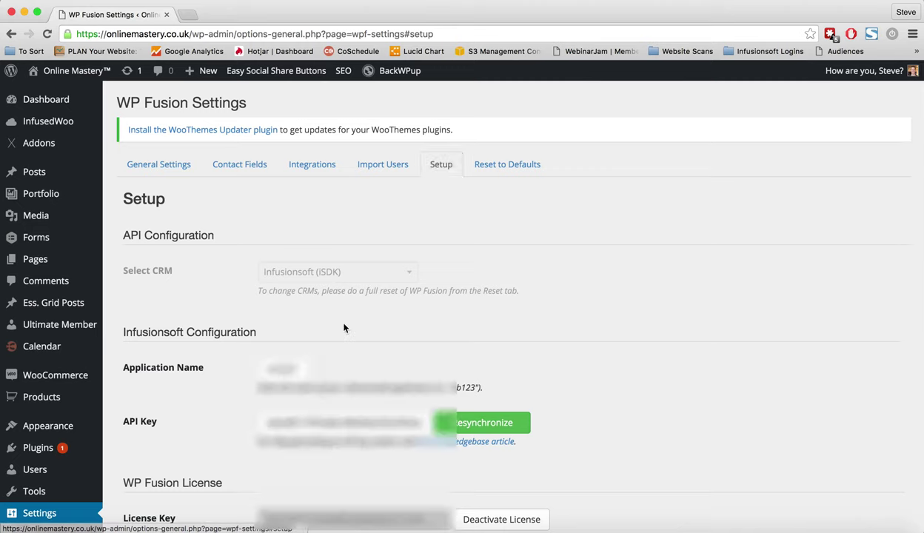
scroll(343, 327, "down", 5)
scroll(343, 327, "up", 5)
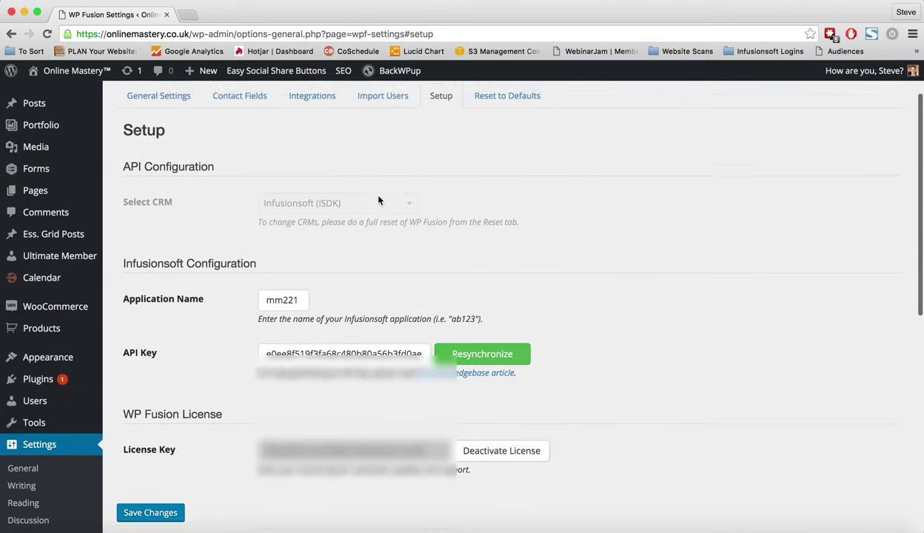
left_click(508, 165)
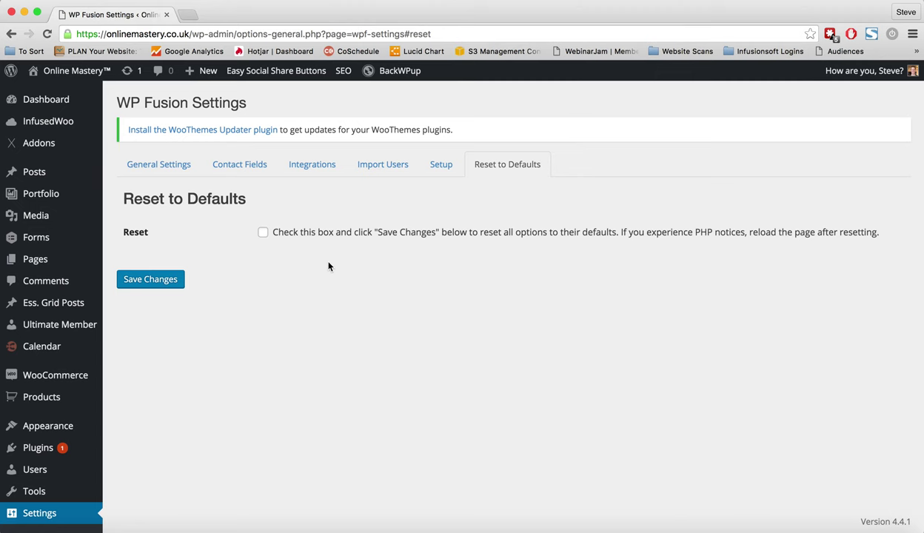
Start a new page and open the new-product screen in another browser tab.
mouse_move(207, 72)
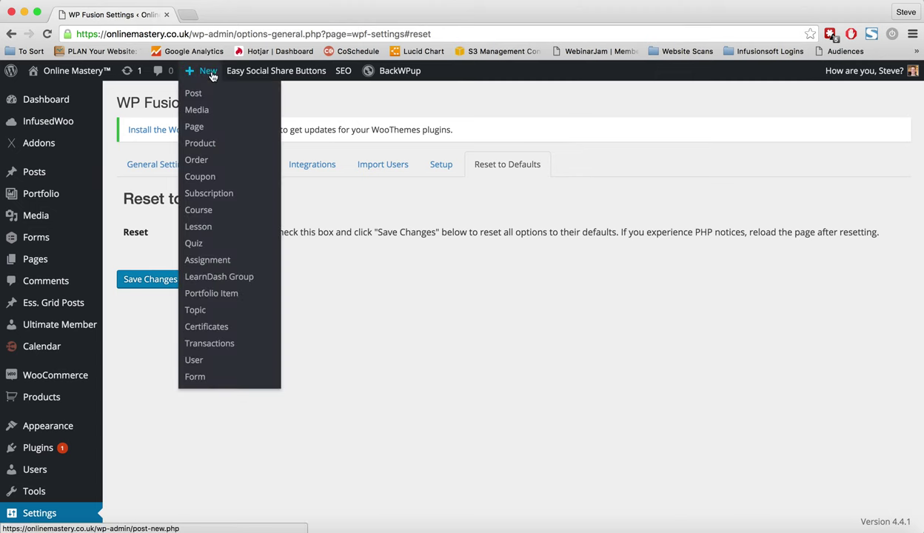
left_click(199, 129)
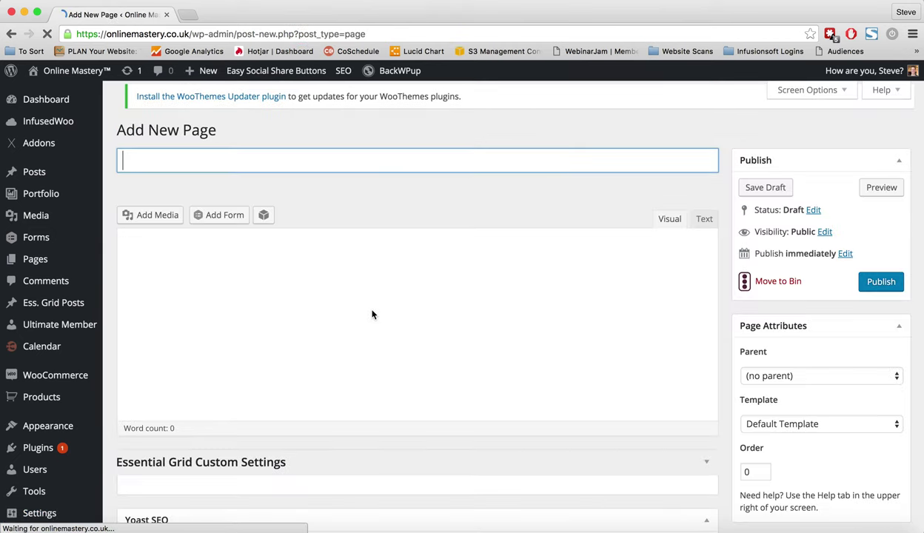
mouse_move(206, 77)
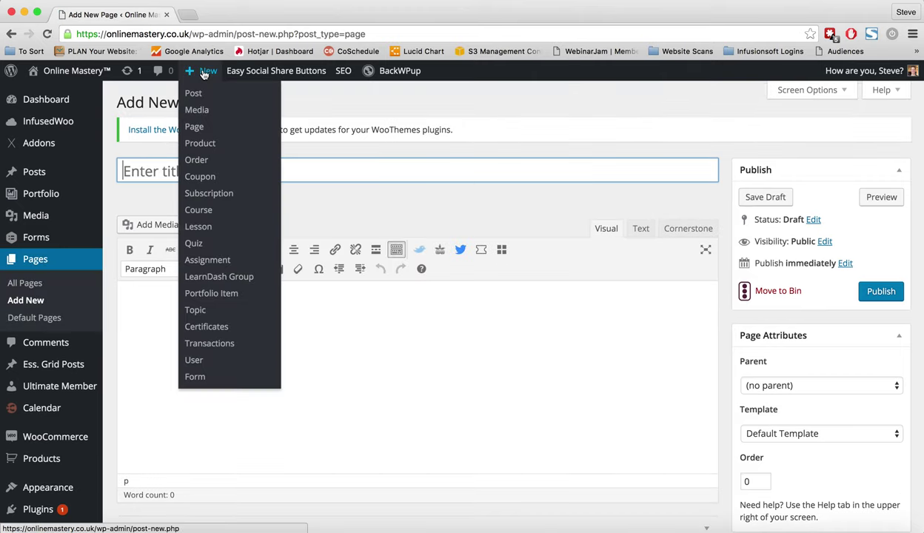
right_click(200, 145)
left_click(210, 146)
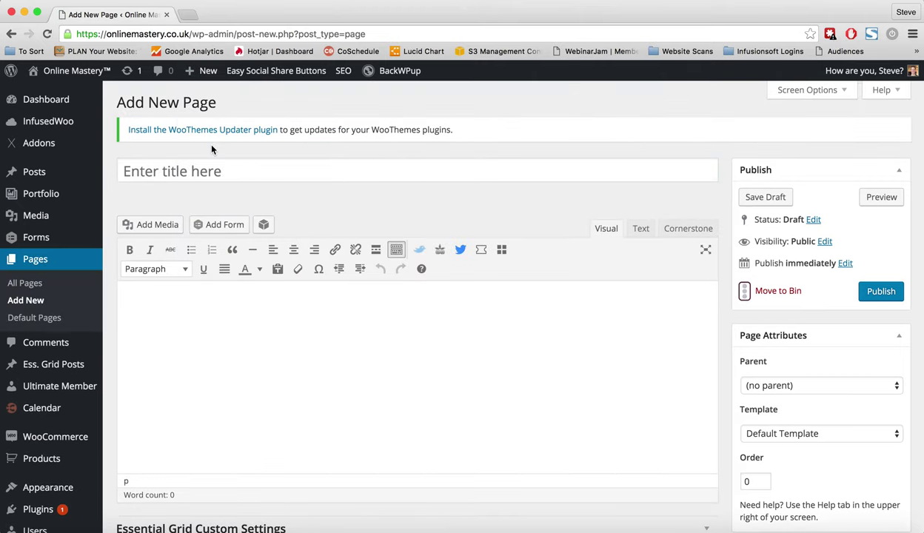
Open the new form screen in another tab, closing the extra forms list tab.
mouse_move(208, 74)
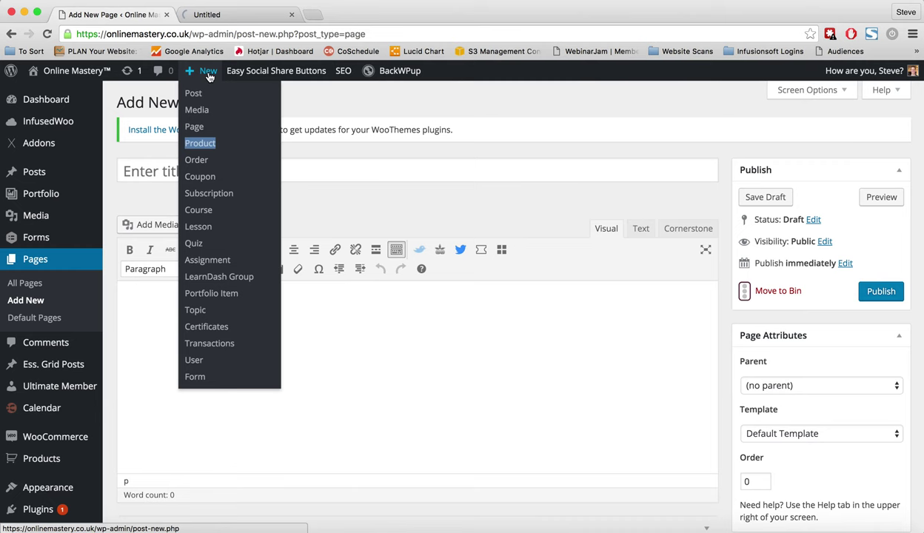
right_click(41, 237)
left_click(82, 240)
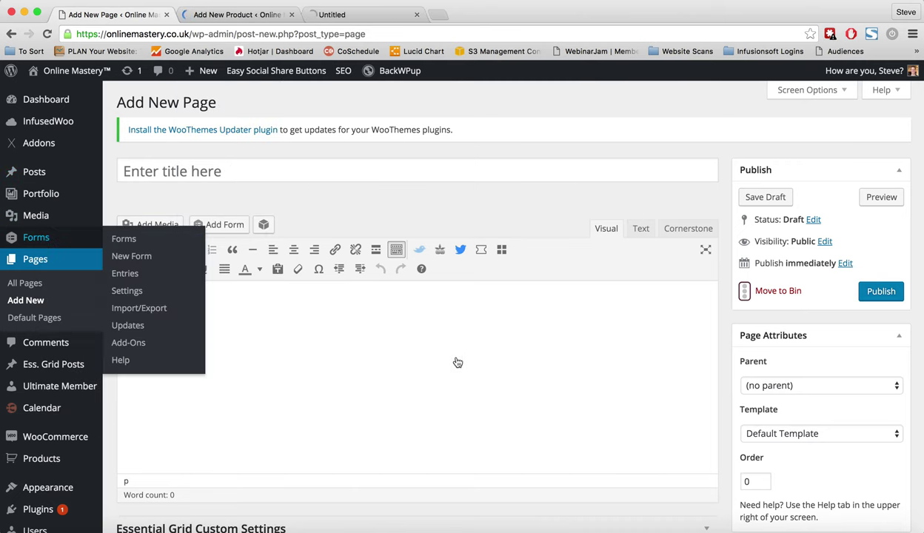
right_click(130, 256)
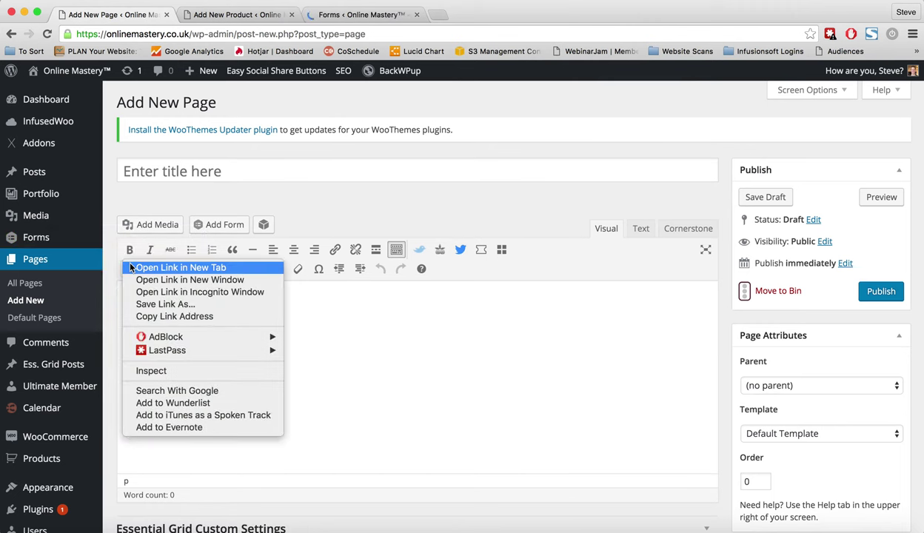
left_click(148, 261)
left_click(416, 15)
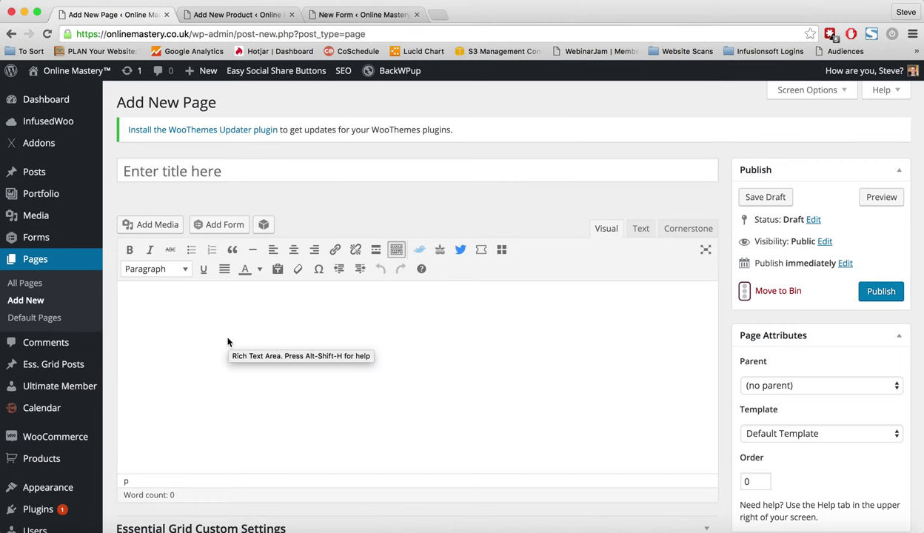
Open the LearnDash Courses list in another browser tab.
scroll(55, 437, "down", 10)
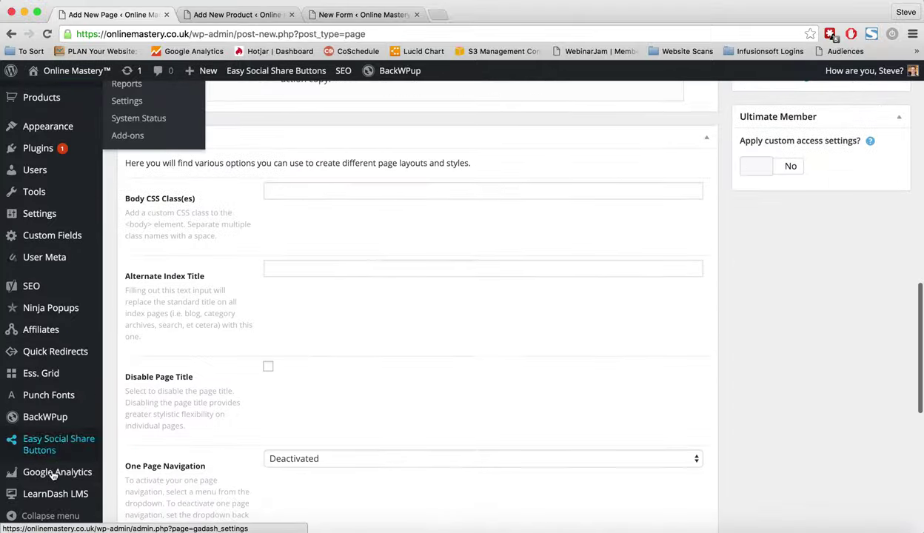
mouse_move(46, 495)
right_click(131, 359)
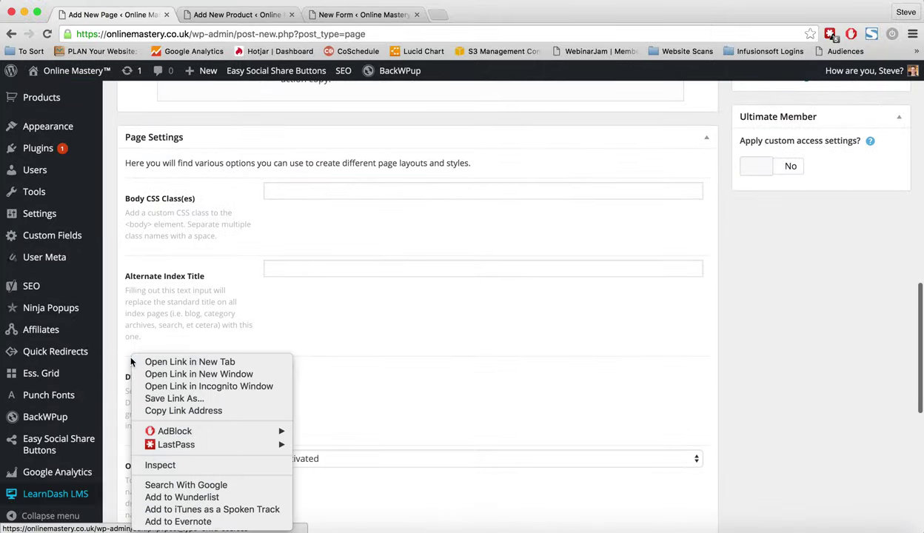
left_click(178, 362)
scroll(237, 334, "up", 15)
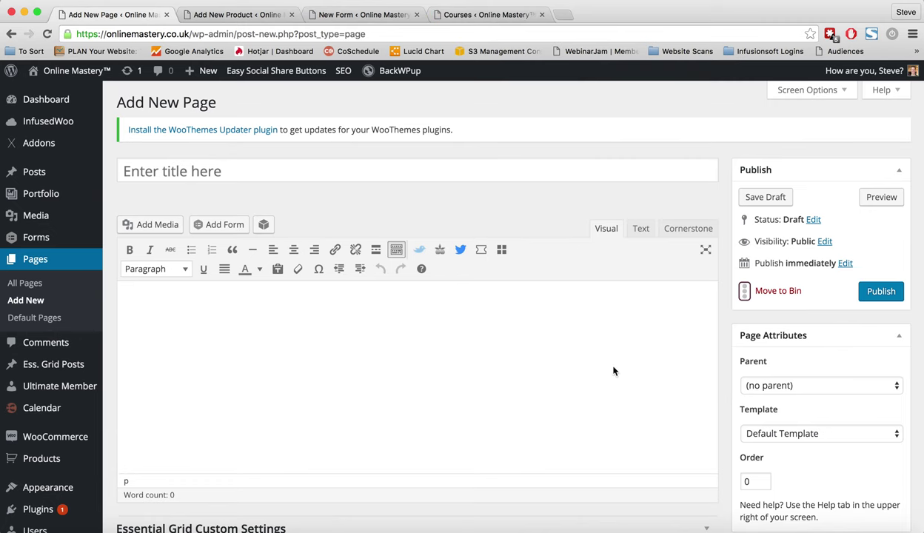
Enable page access restriction and review required tags and redirect options, leaving tags empty and redirect None.
scroll(613, 371, "down", 10)
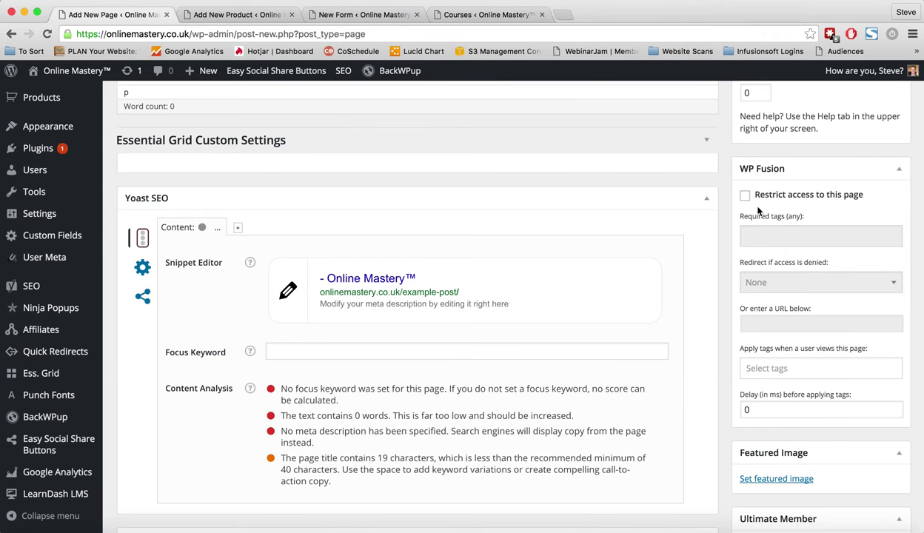
left_click(746, 196)
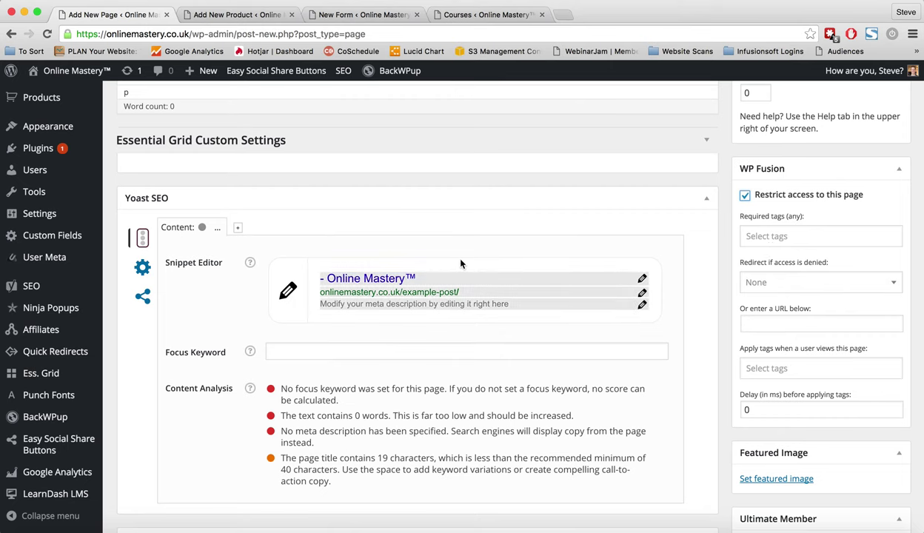
scroll(451, 358, "up", 10)
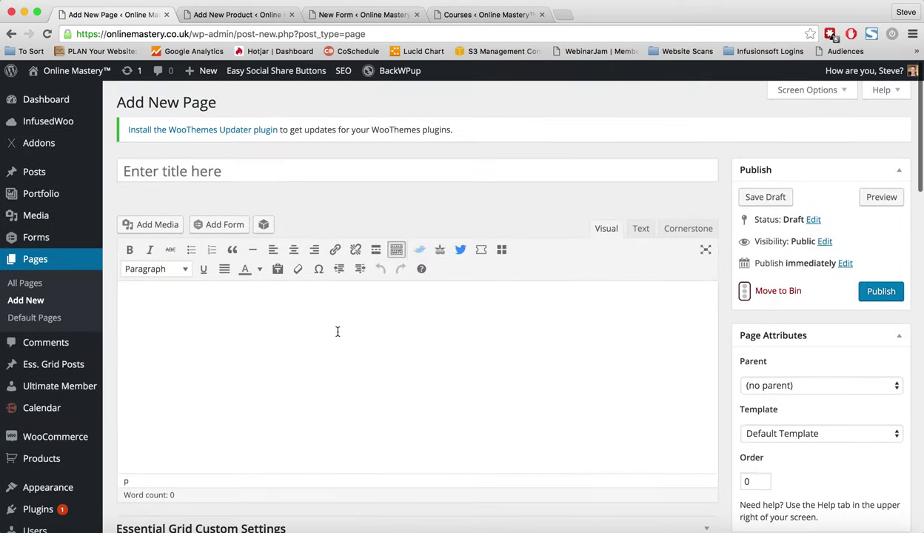
scroll(596, 358, "down", 5)
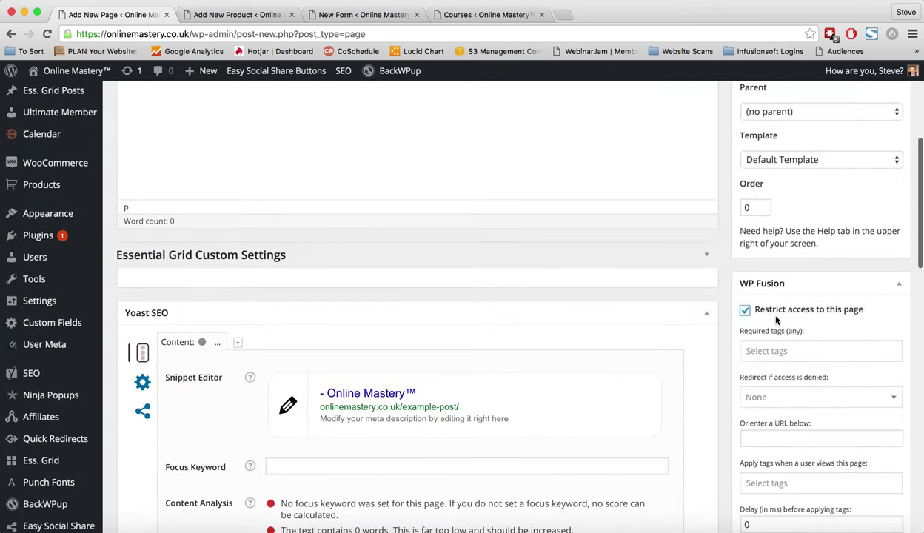
scroll(777, 320, "down", 1)
left_click(774, 298)
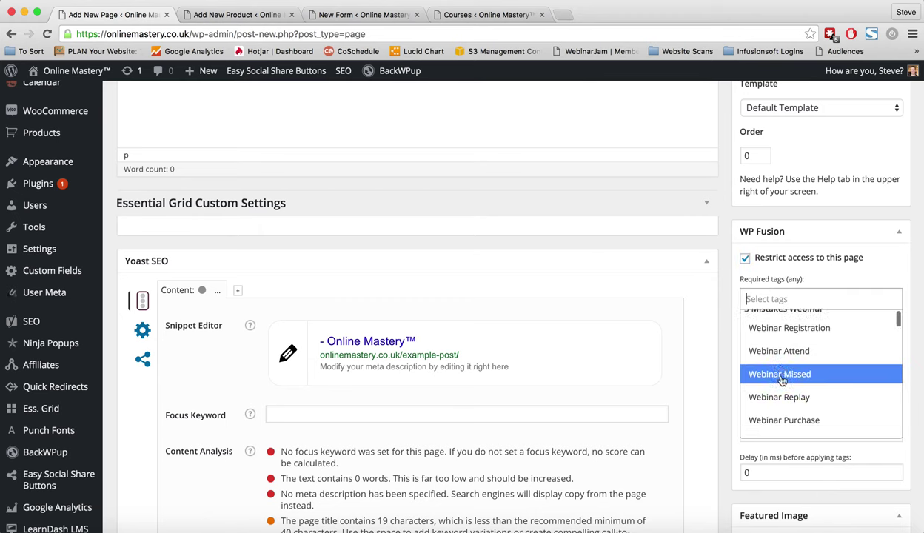
scroll(759, 349, "down", 2)
left_click(815, 261)
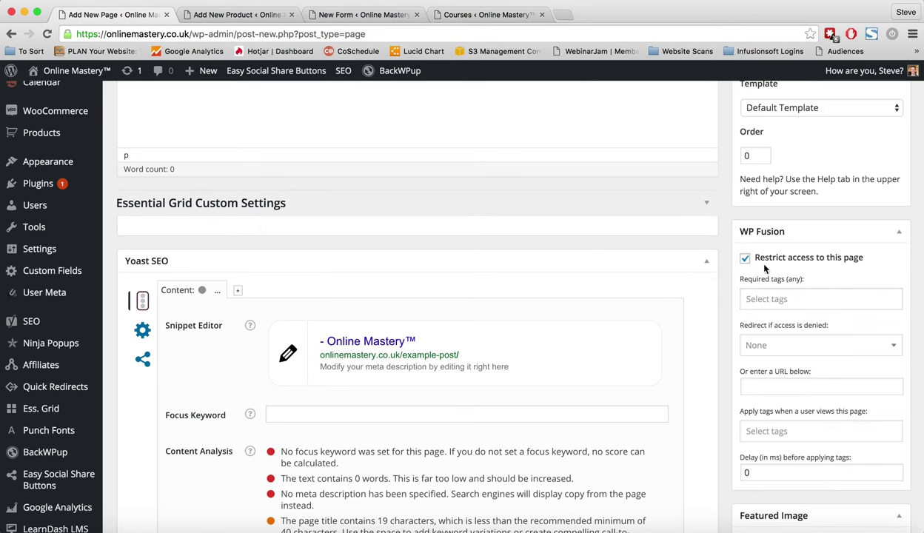
left_click(772, 344)
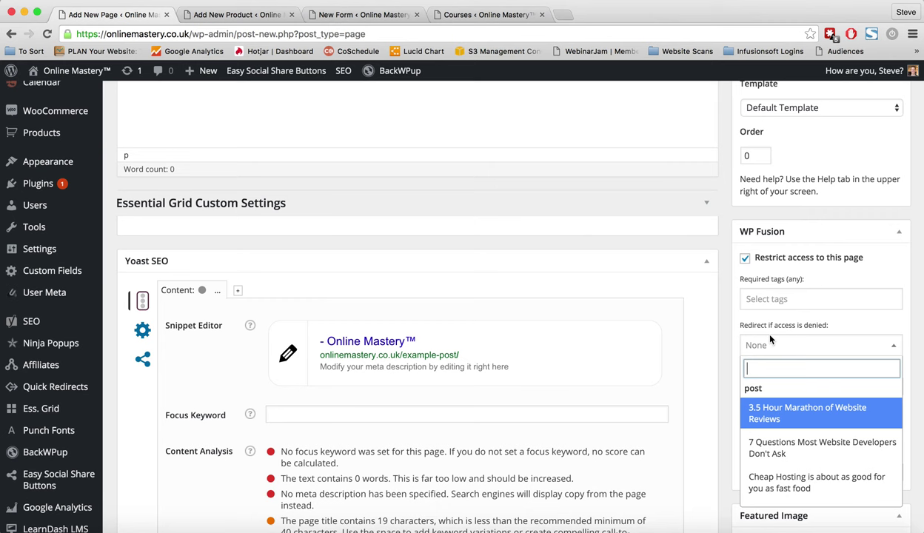
scroll(788, 421, "down", 4)
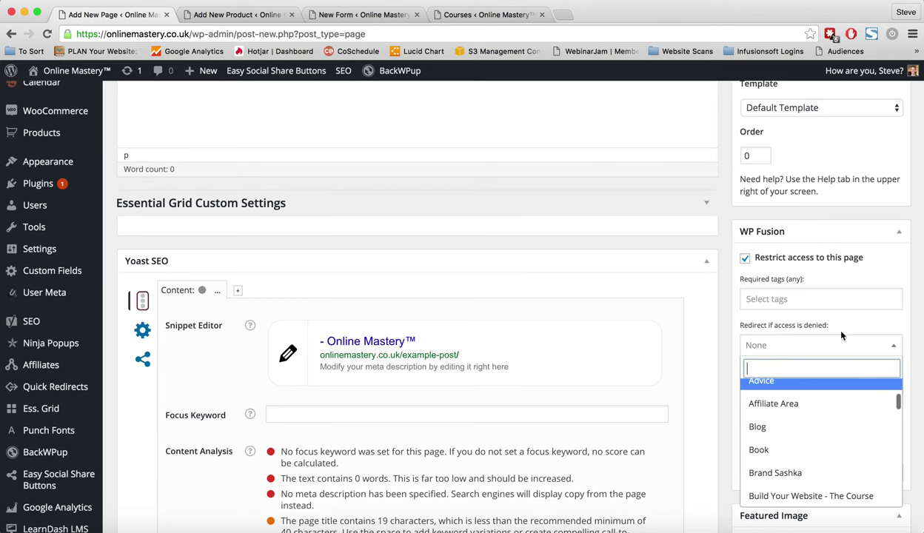
left_click(834, 314)
left_click(775, 381)
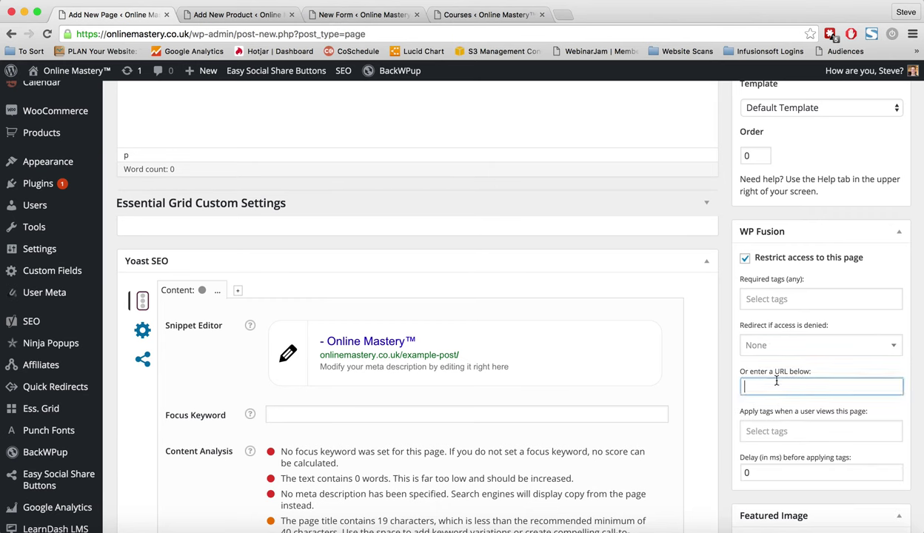
Turn off 'Restrict access to this page' and check apply-on-view tags, adding none.
left_click(745, 257)
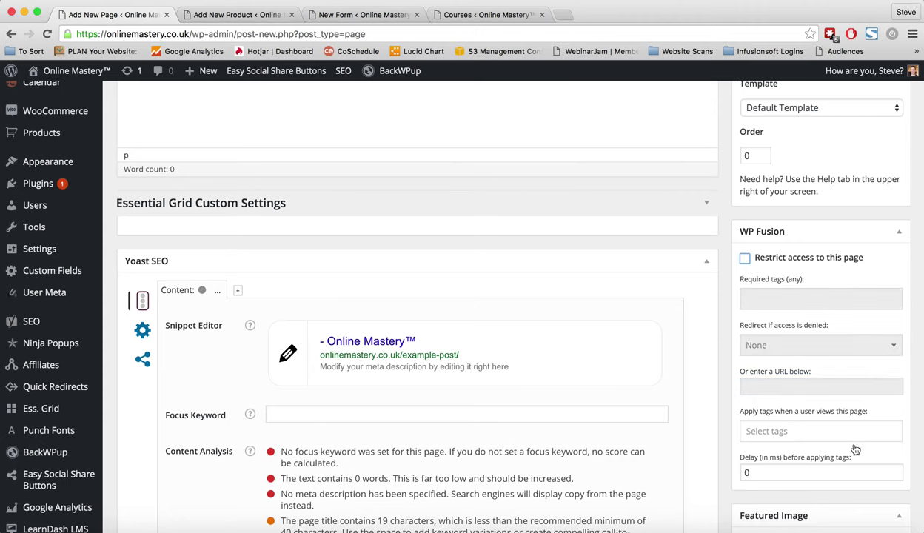
scroll(812, 305, "down", 3)
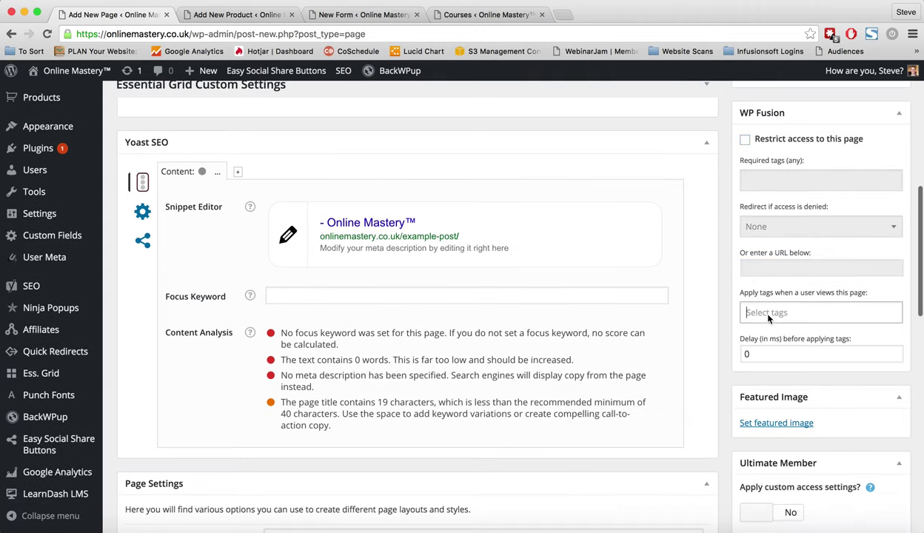
left_click(748, 307)
scroll(793, 400, "down", 2)
left_click(880, 282)
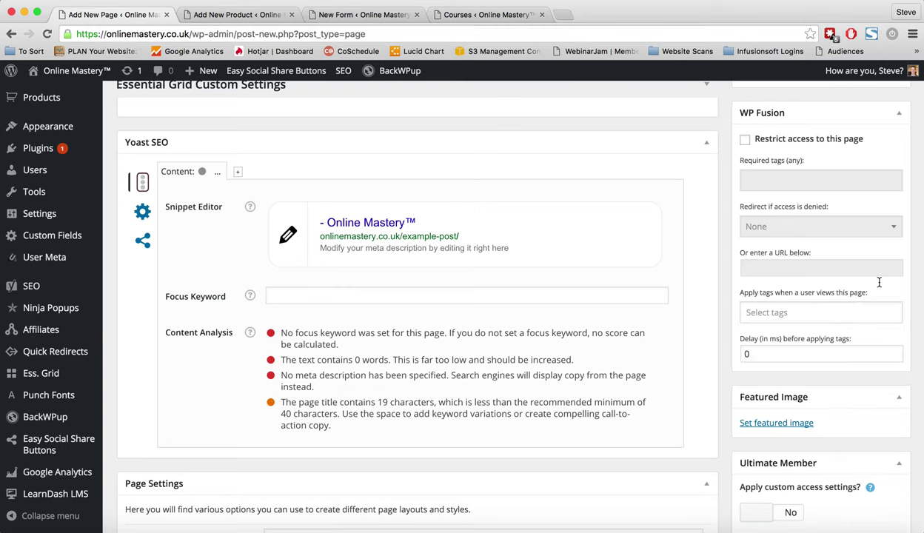
Bring up a print preview of the page and cancel it.
right_click(778, 352)
left_click(667, 345)
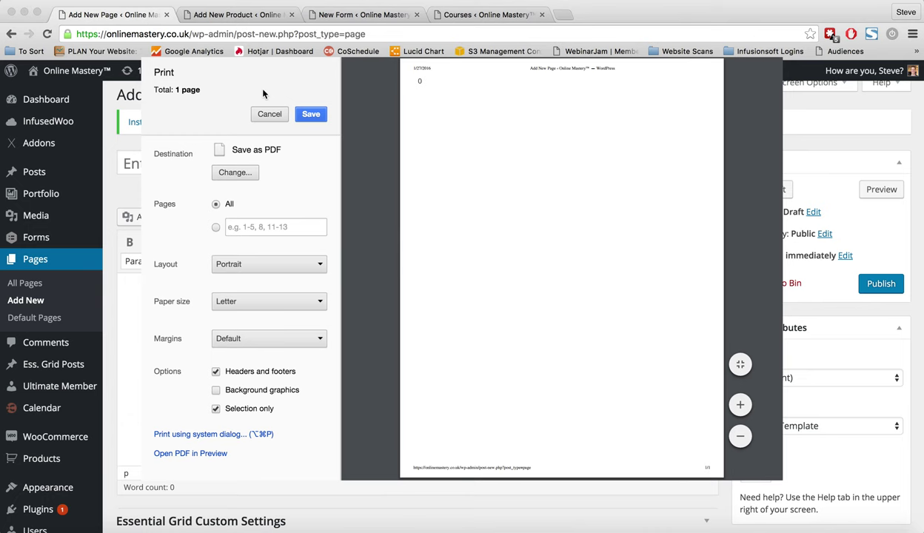
left_click(261, 111)
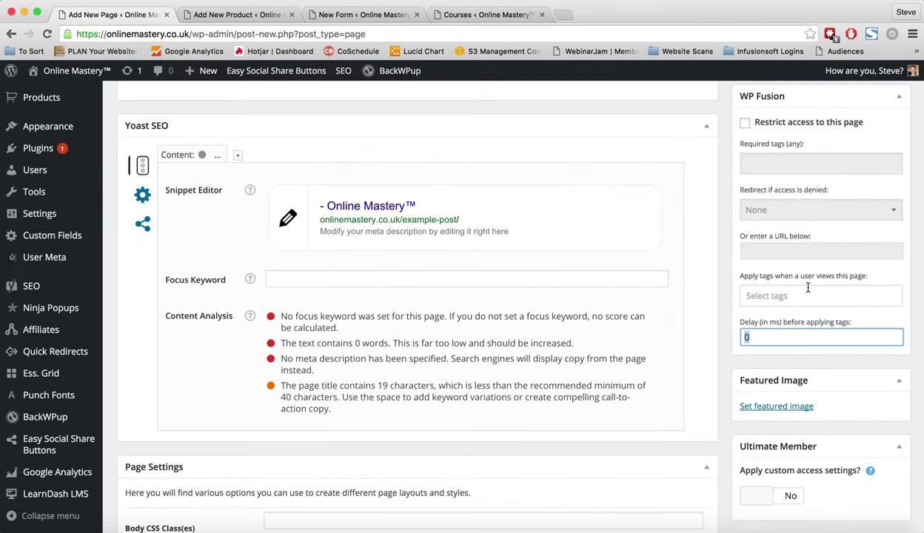
scroll(808, 289, "down", 6)
scroll(809, 289, "up", 5)
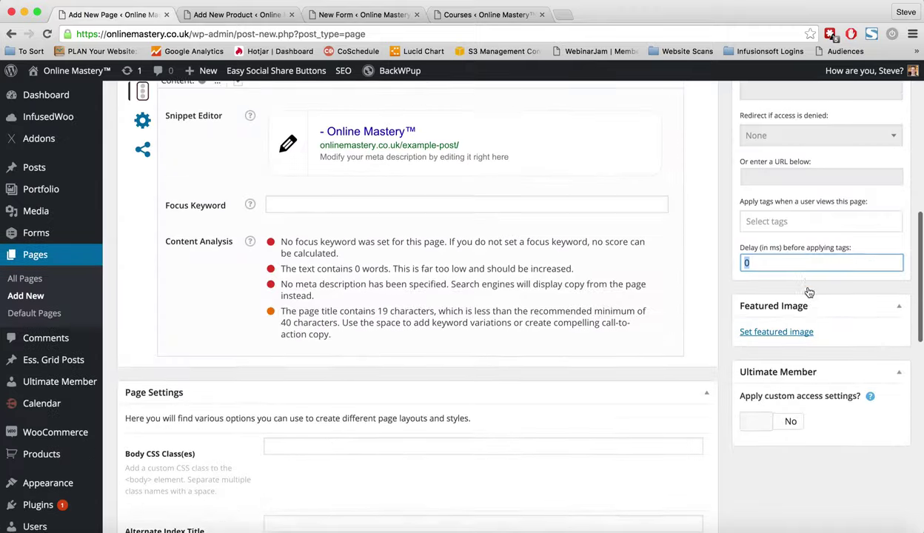
scroll(810, 292, "up", 3)
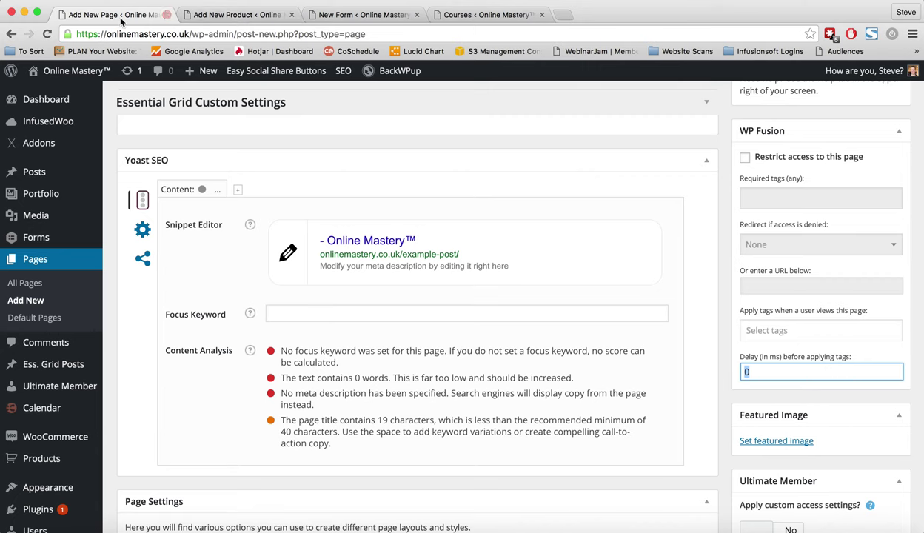
Close the new page and review the product's WP Fusion purchase tags, choosing none.
key("super+w")
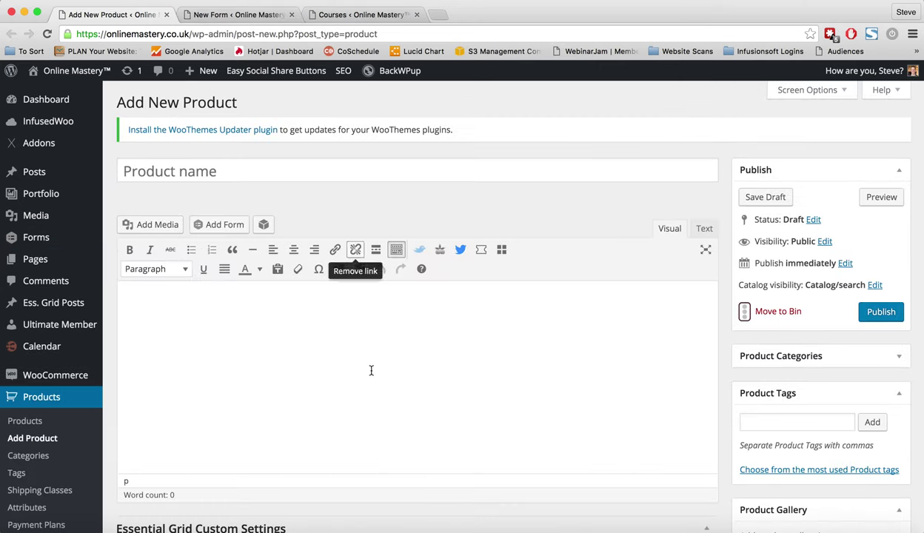
scroll(363, 400, "down", 2)
scroll(359, 418, "down", 7)
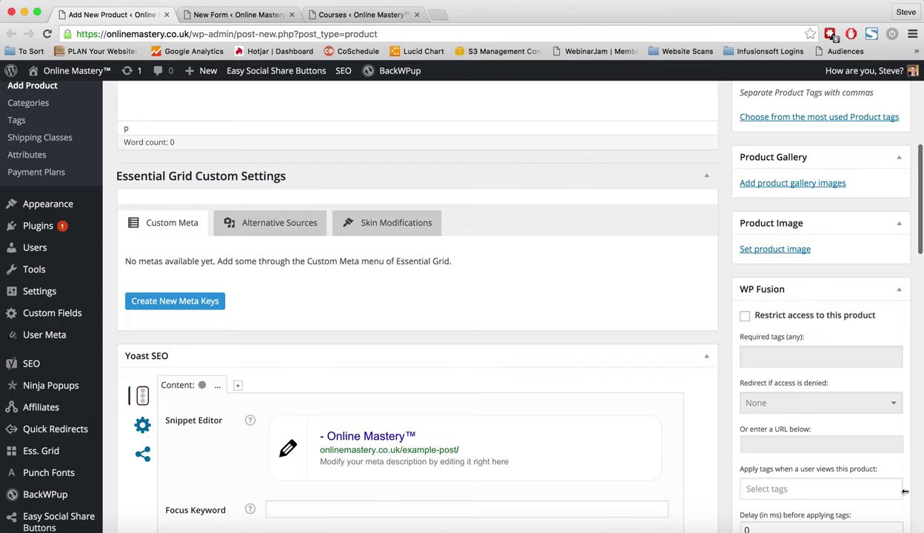
scroll(871, 485, "down", 2)
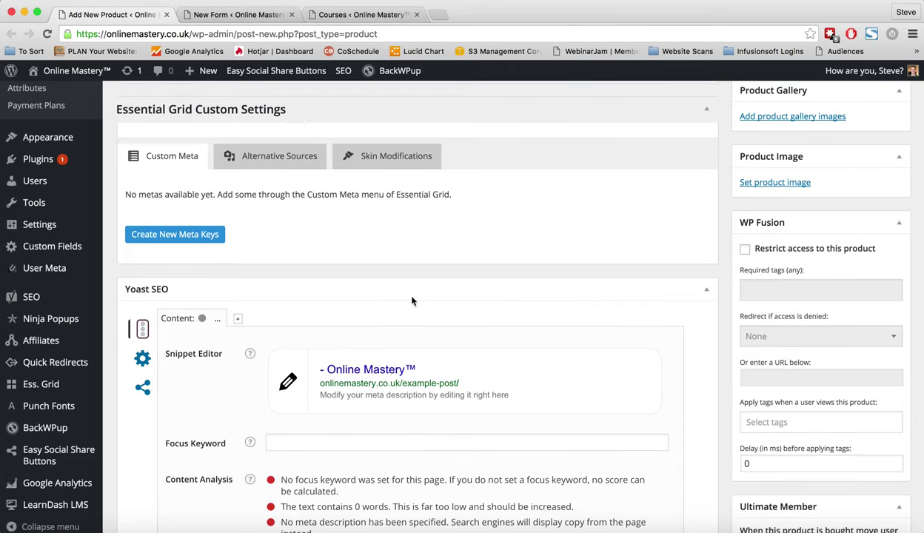
scroll(273, 301, "down", 15)
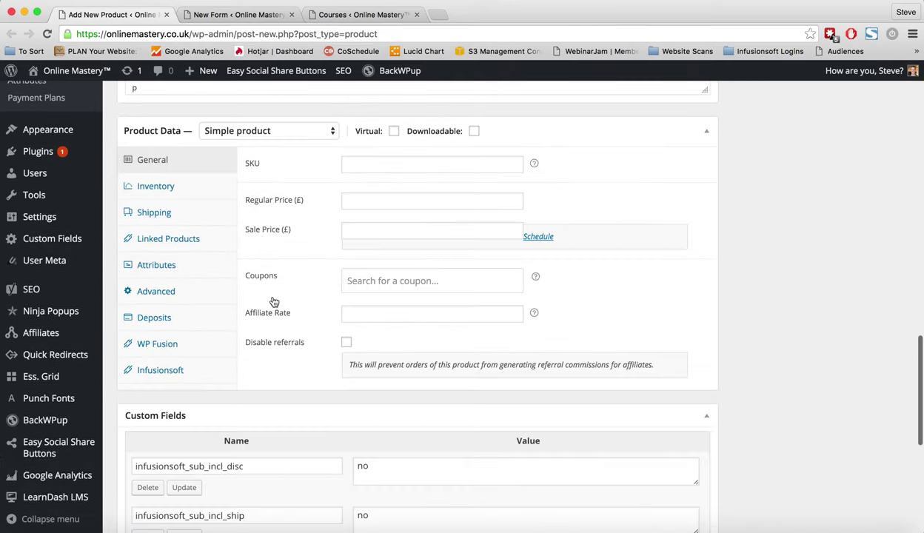
left_click(157, 343)
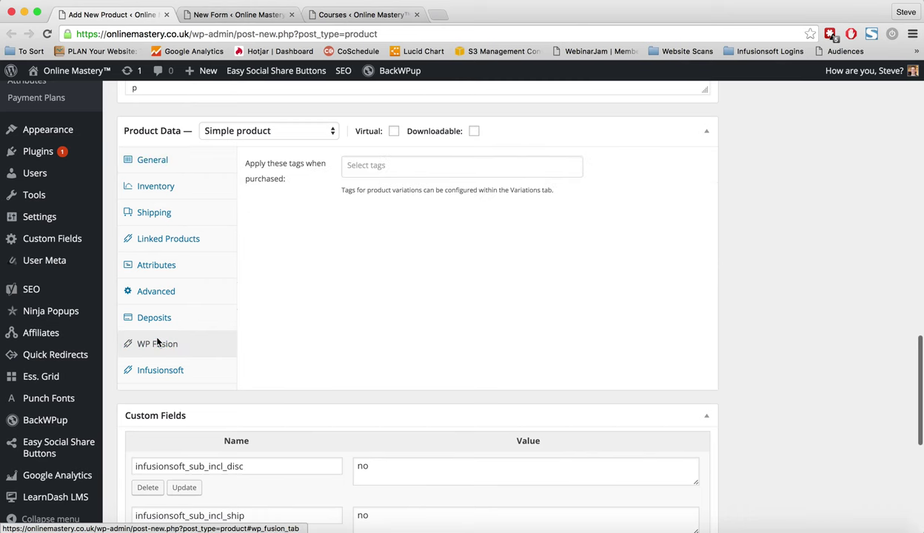
left_click(370, 168)
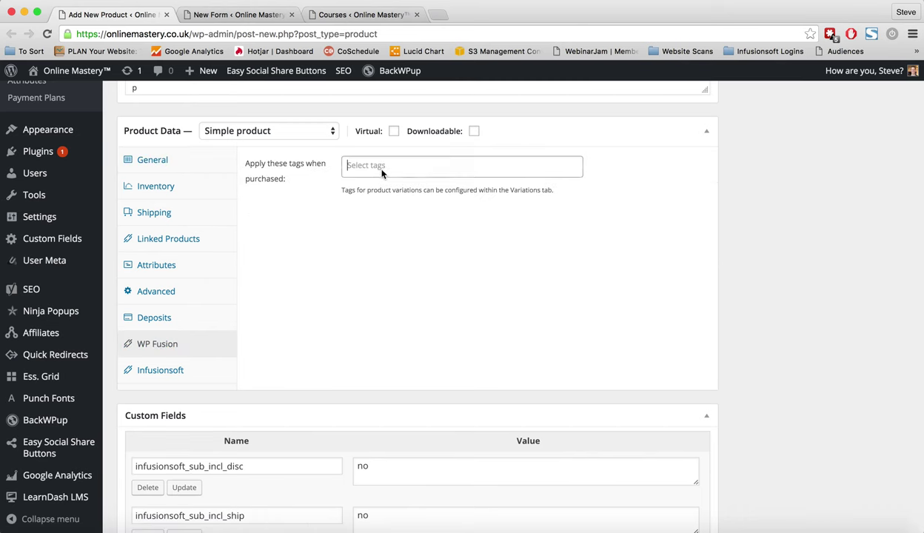
left_click(289, 210)
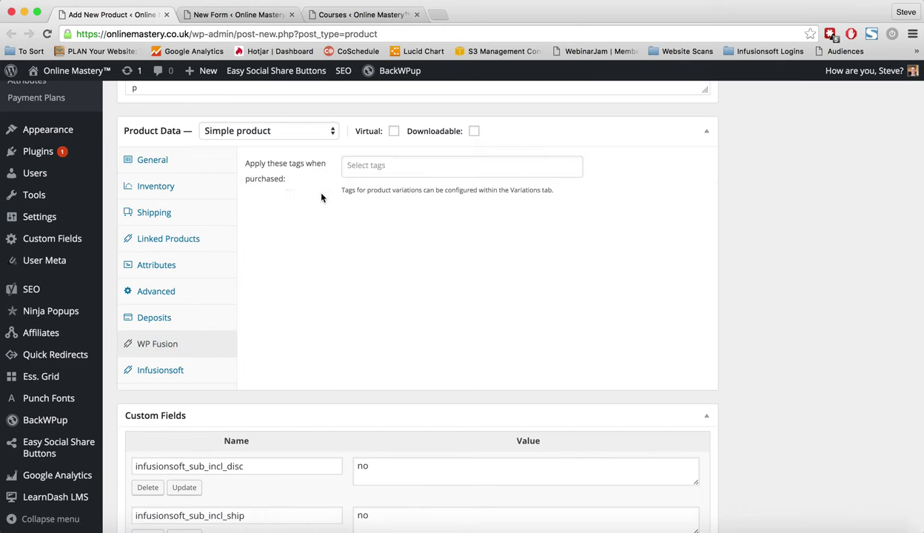
Set the product type to Simple subscription and review its WP Fusion settings.
left_click(280, 130)
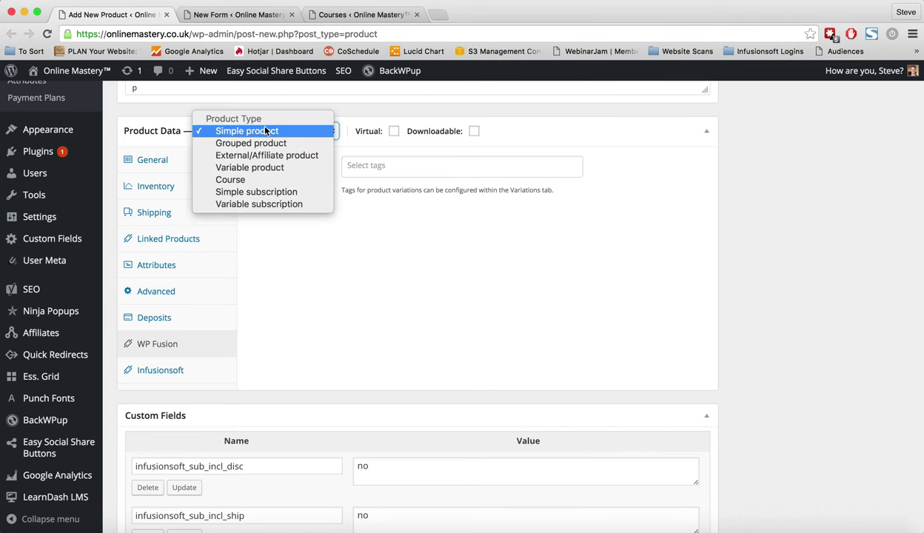
left_click(243, 189)
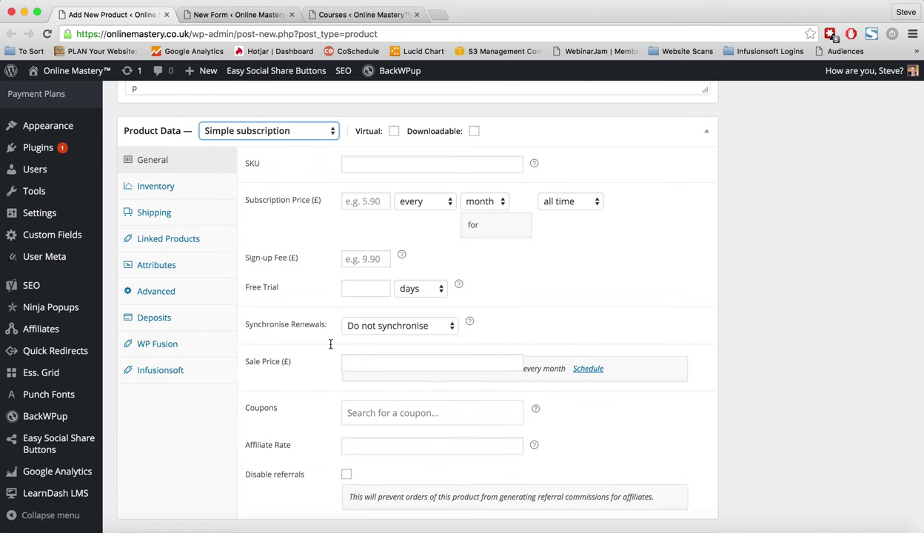
left_click(192, 348)
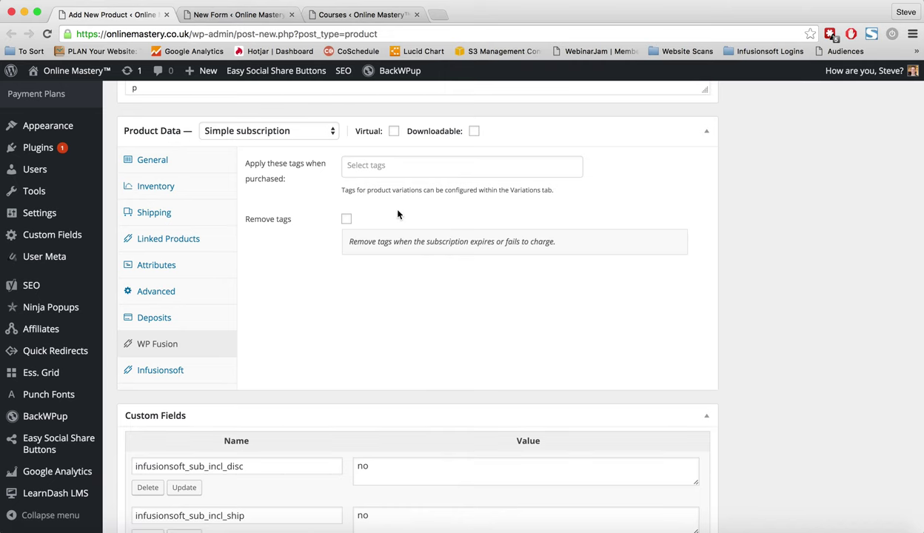
scroll(260, 285, "up", 10)
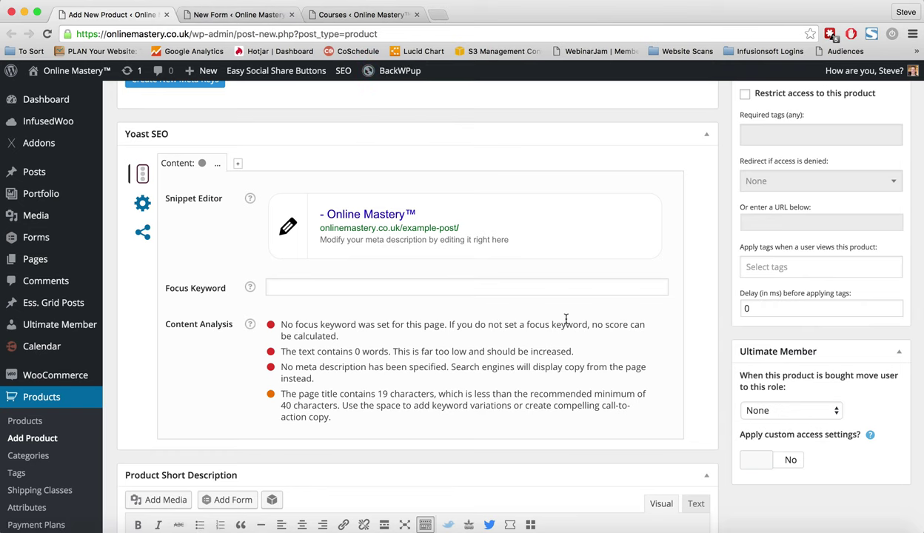
scroll(566, 319, "up", 5)
scroll(566, 320, "down", 4)
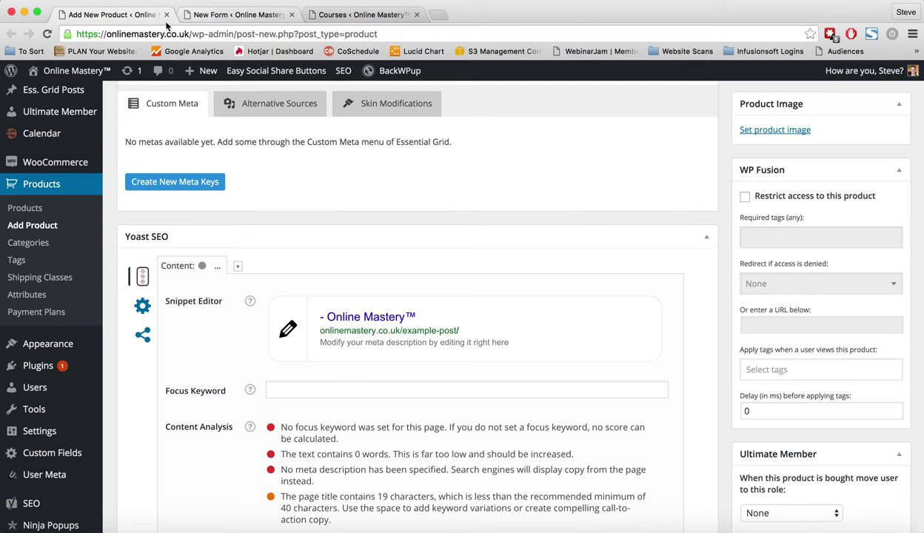
Close the product tab and create a new form titled 'test'.
key("super+w")
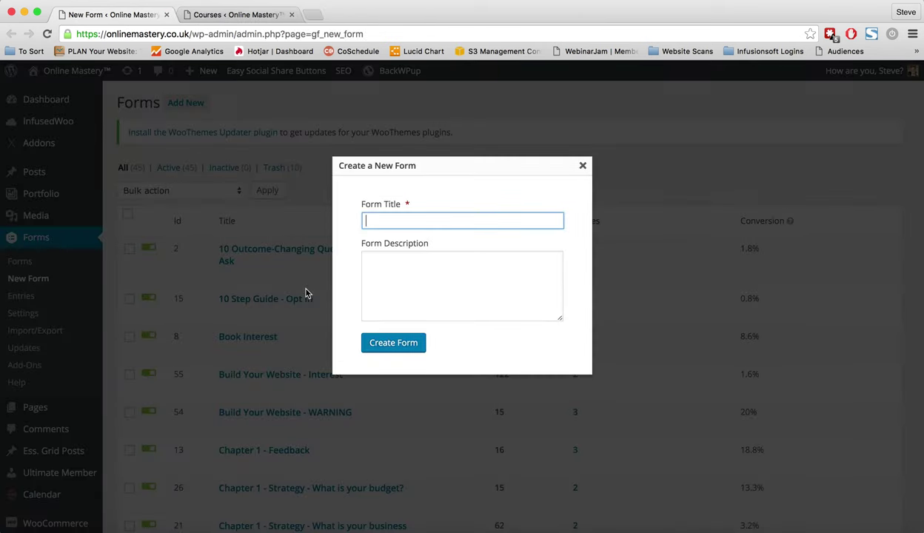
type("test")
left_click(417, 344)
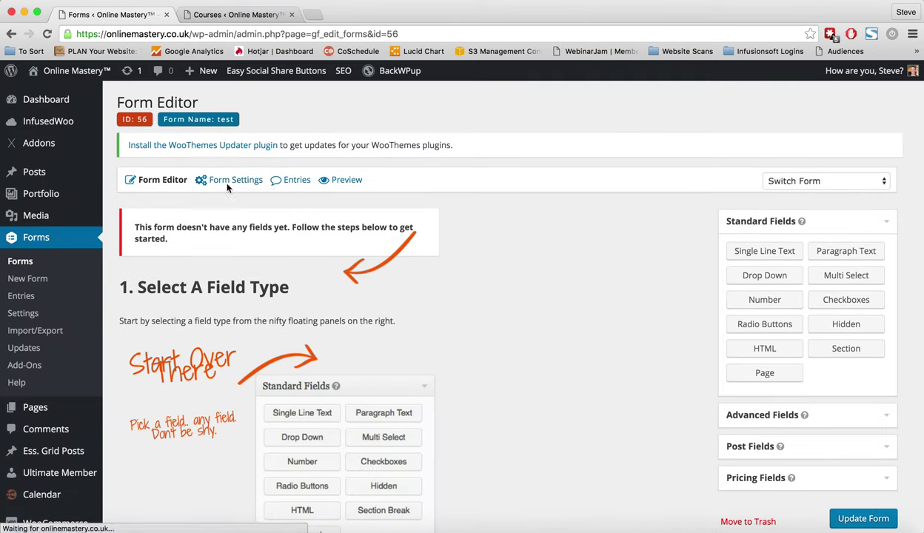
Add Name, Email and a radio-choice field to the test form.
mouse_move(229, 182)
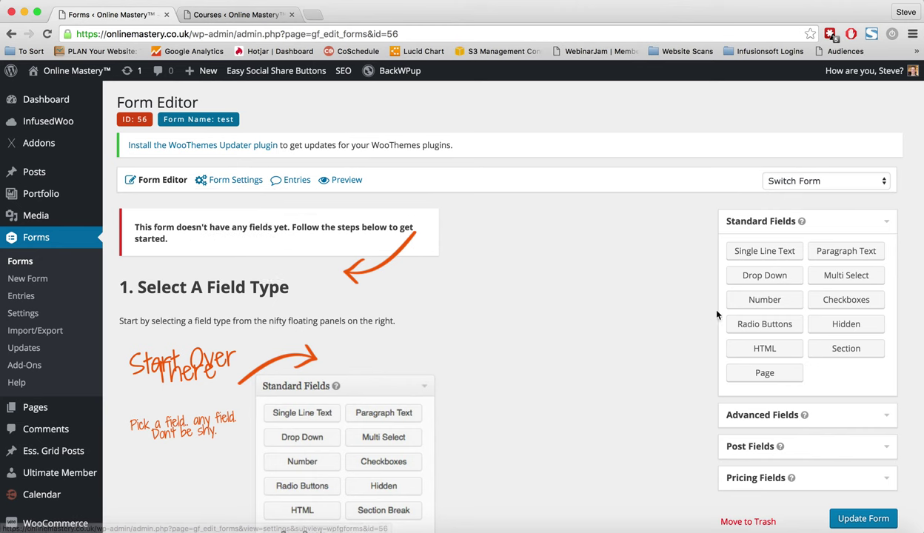
left_click(750, 418)
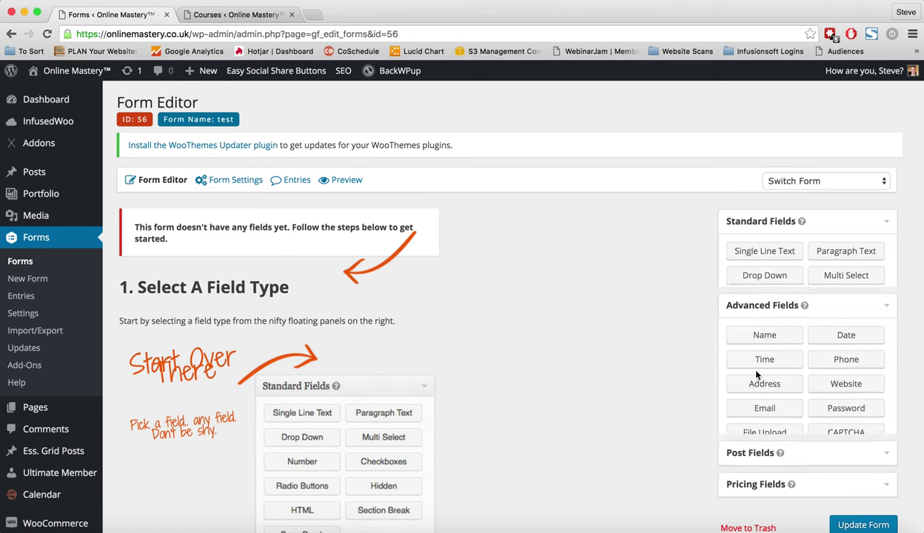
left_click(744, 275)
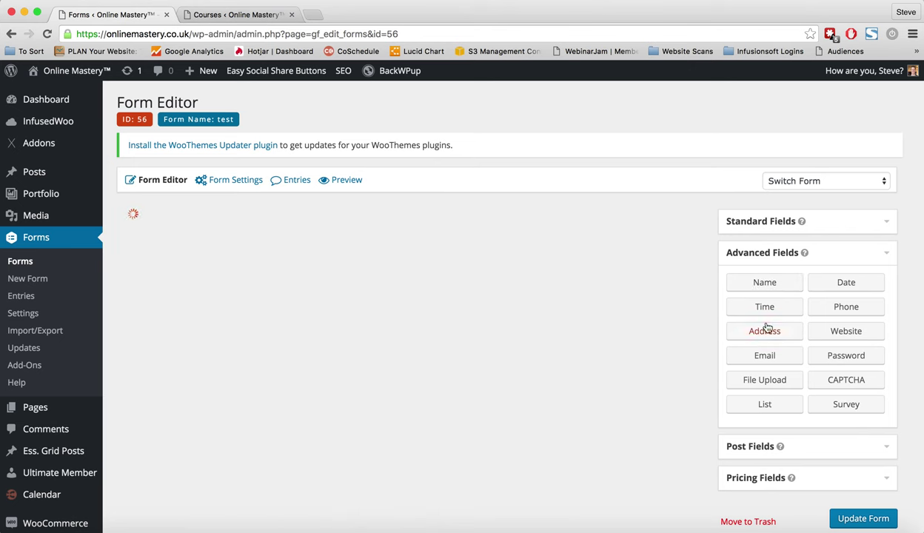
left_click_drag(761, 359, 235, 314)
left_click(775, 226)
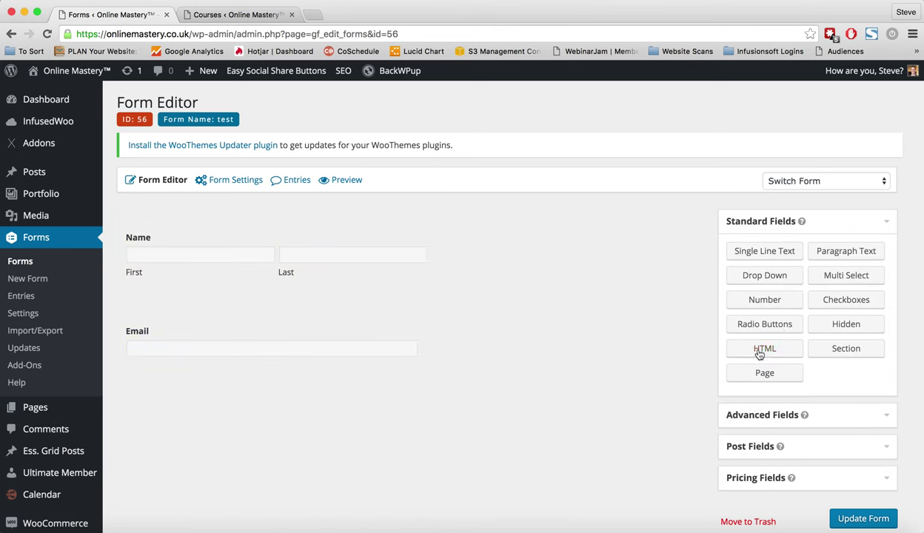
left_click_drag(771, 323, 192, 378)
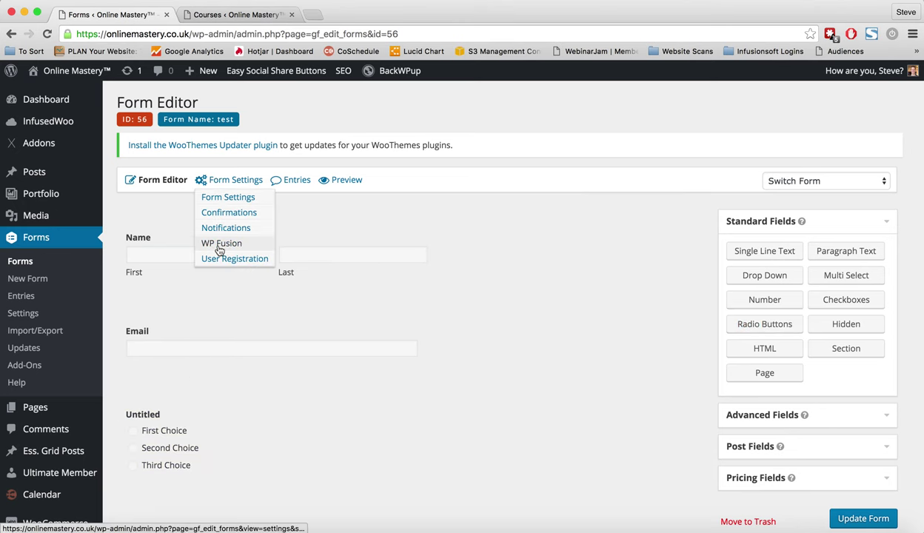
Stay on the page to keep the changes and save with Update Form.
left_click(214, 244)
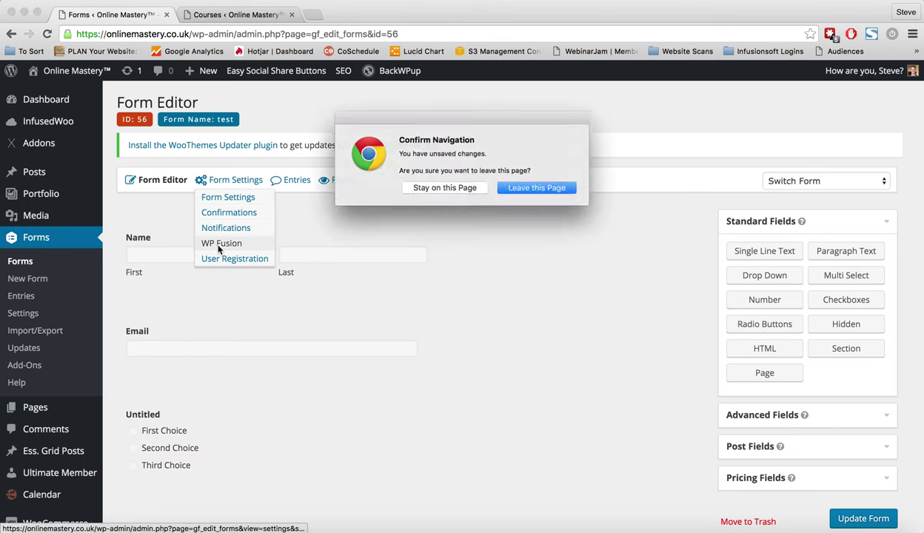
left_click(435, 190)
left_click(863, 518)
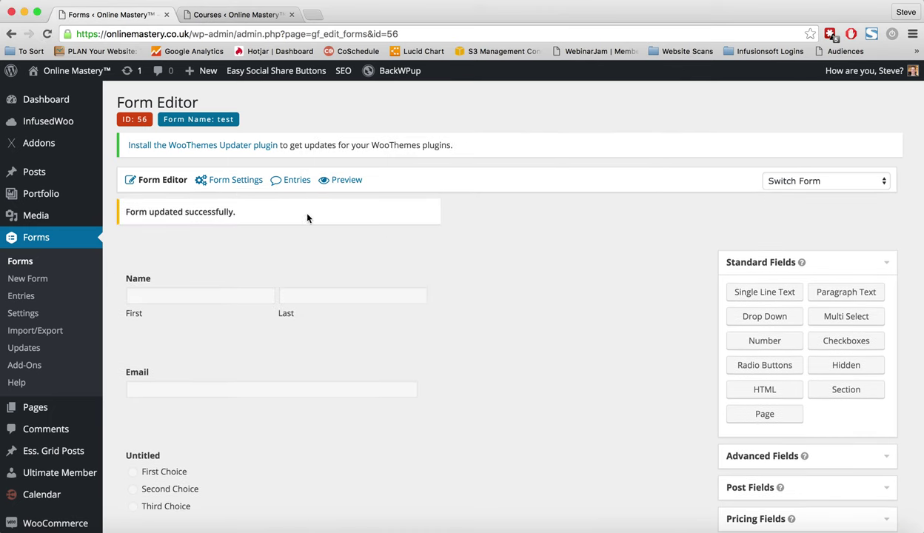
Start a new WP Fusion feed mapping Name - First and Name - Last to First Name and Last Name.
mouse_move(226, 182)
left_click(215, 244)
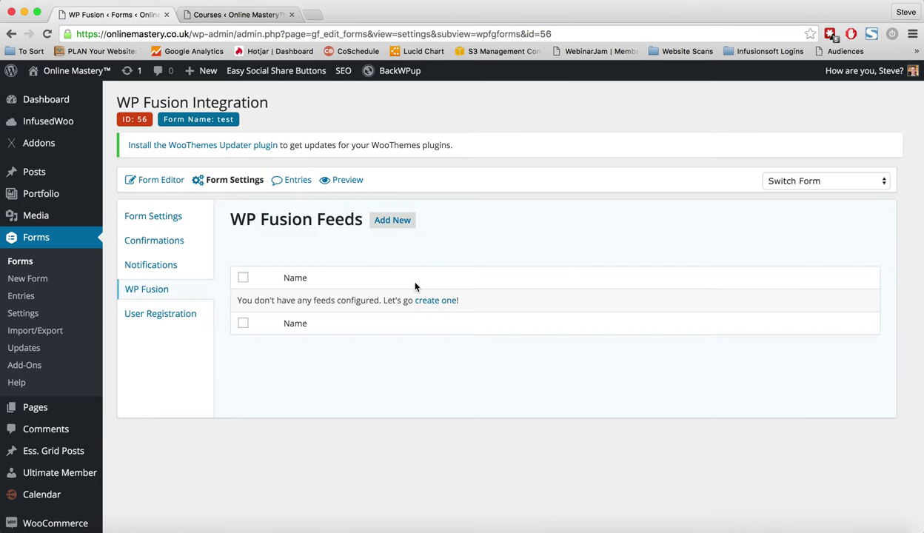
left_click(396, 227)
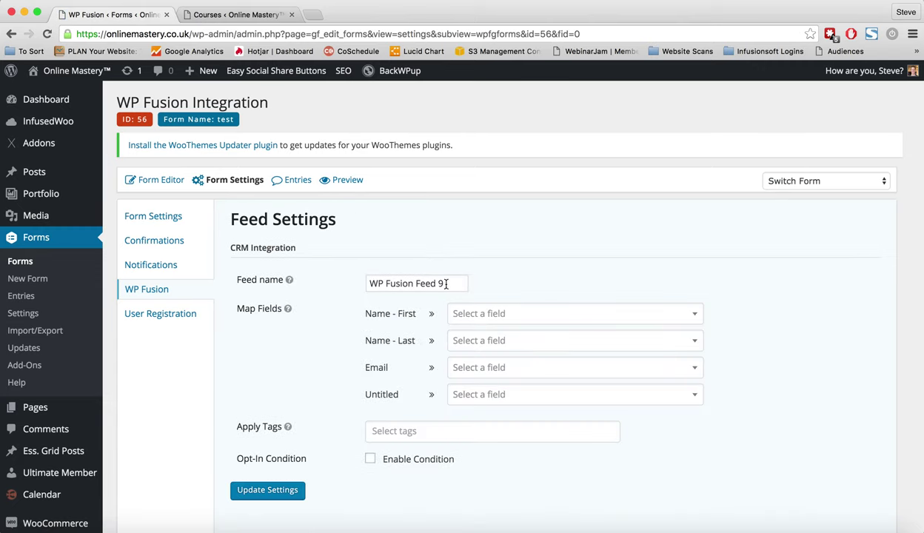
triple_click(435, 277)
left_click(516, 314)
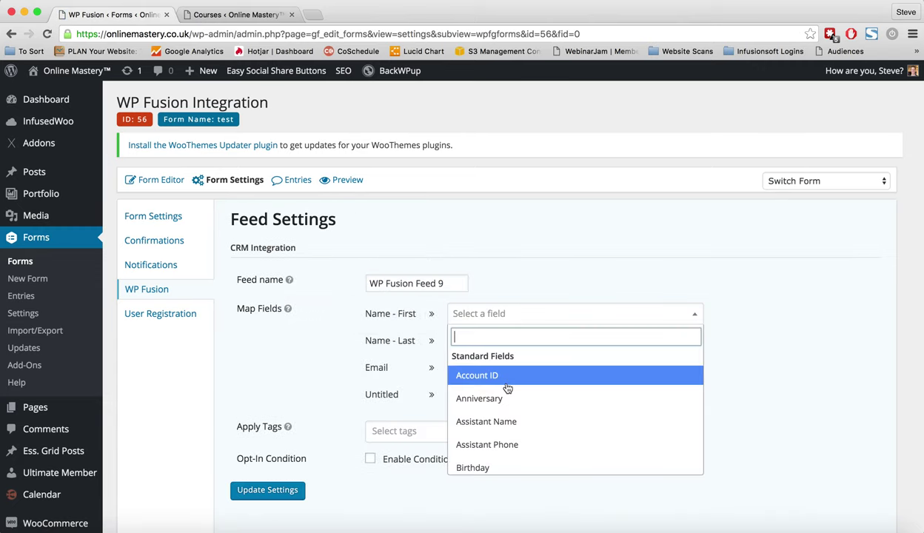
type("fir")
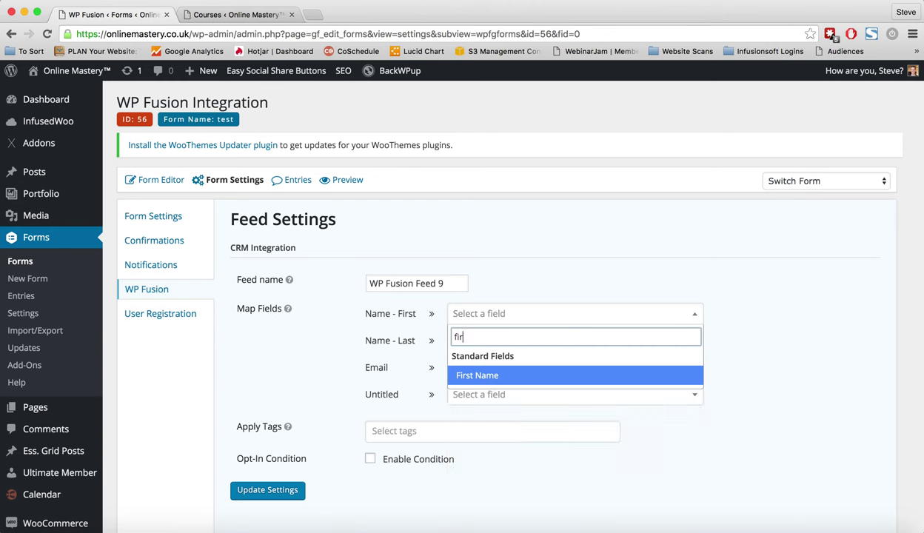
left_click(490, 382)
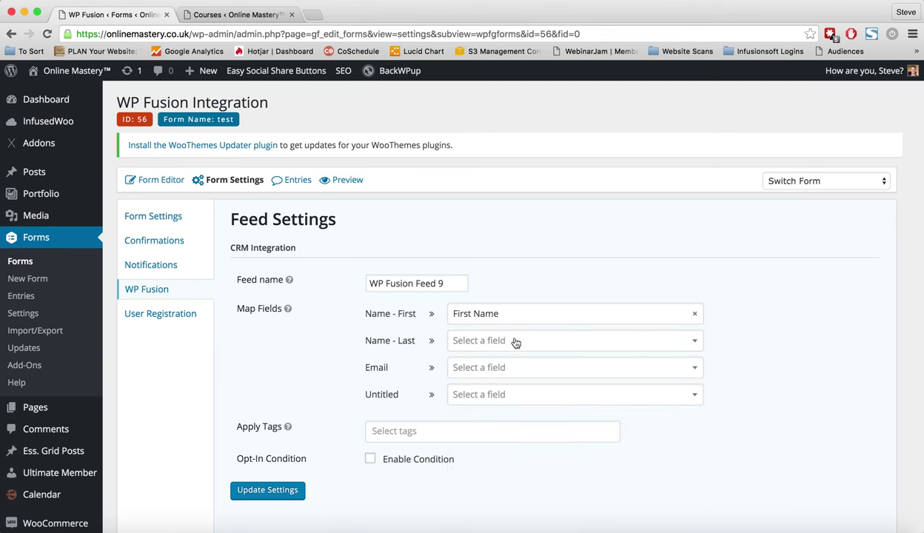
left_click(517, 342)
type("las")
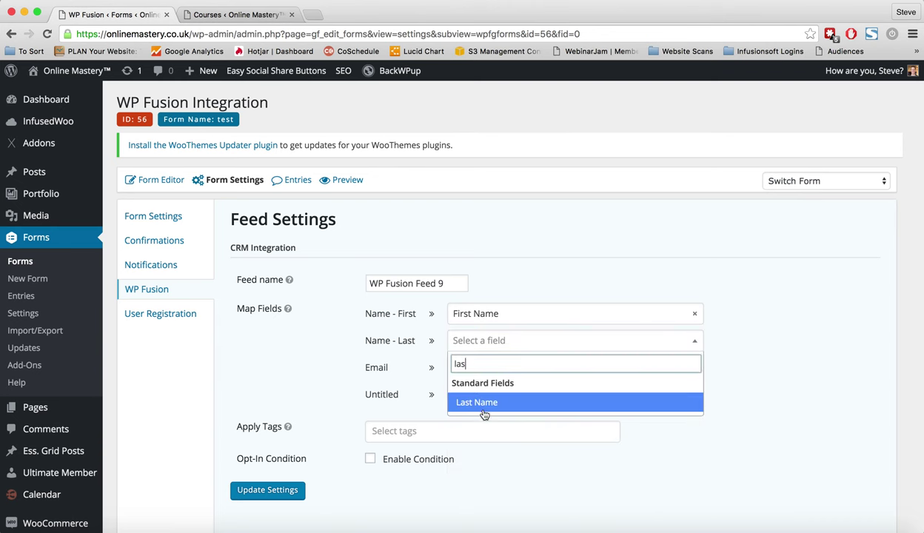
left_click(485, 407)
Map the Email field to Email and Untitled to Birthday.
left_click(474, 368)
type("em")
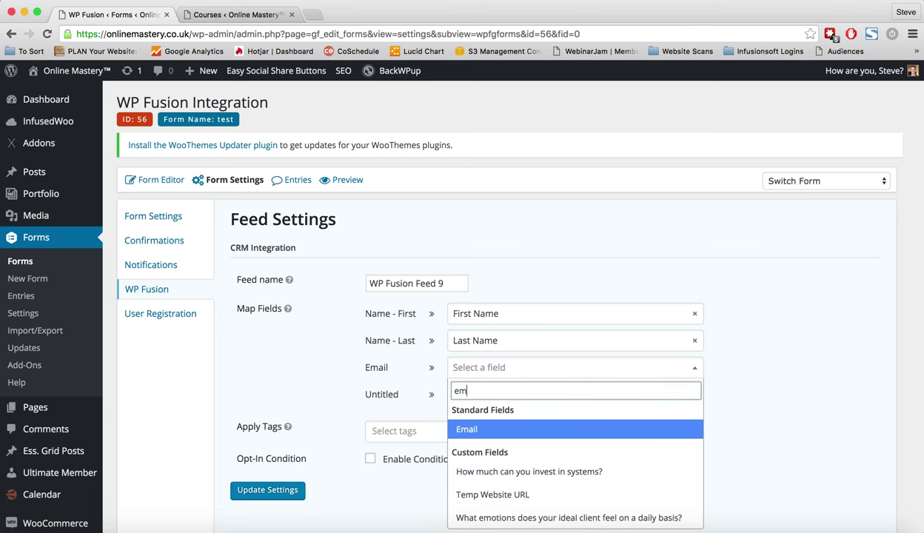
left_click(478, 434)
left_click(477, 395)
key("Return")
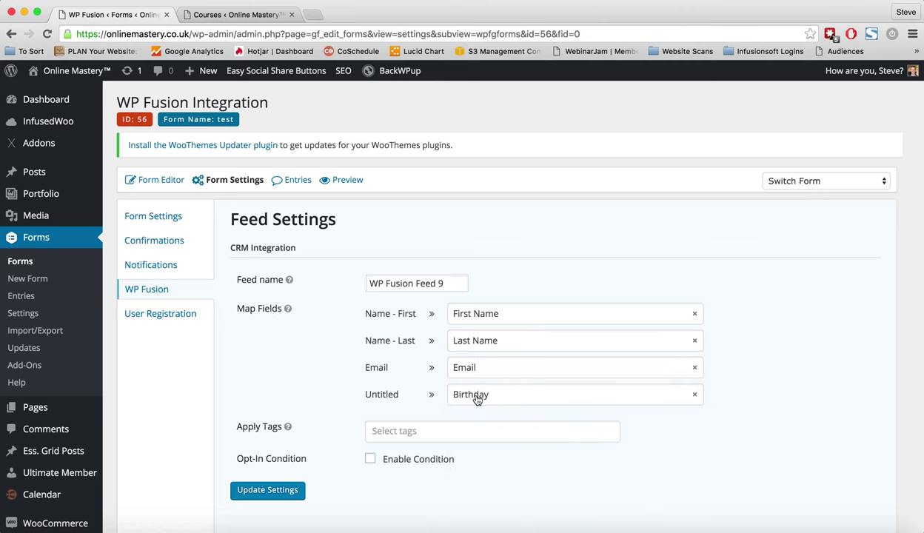
Add the condition Untitled is Second Choice to the feed, then close the tab.
left_click(412, 426)
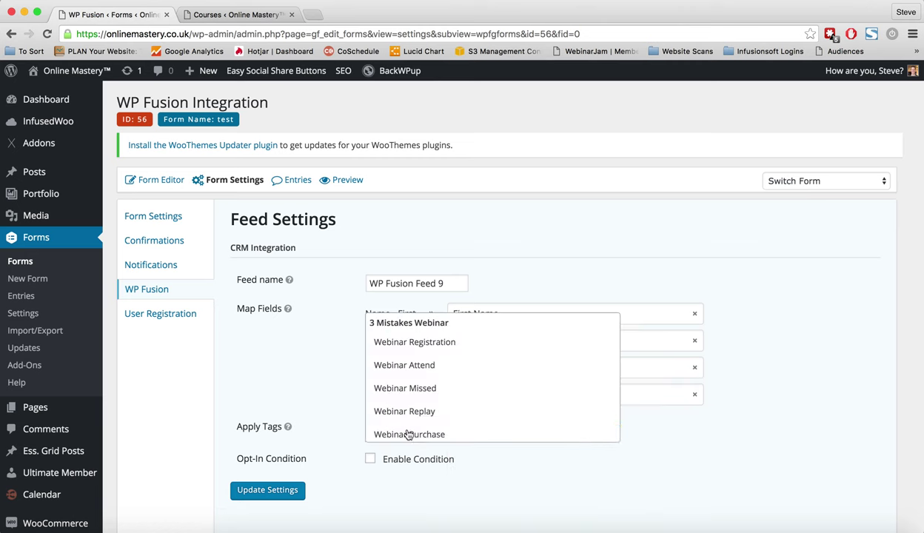
left_click(313, 434)
scroll(317, 445, "down", 3)
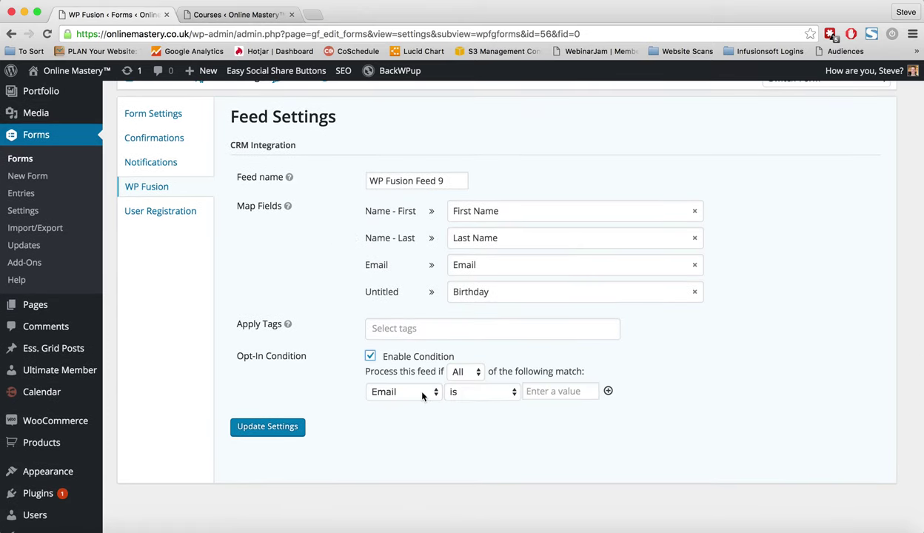
left_click(401, 392)
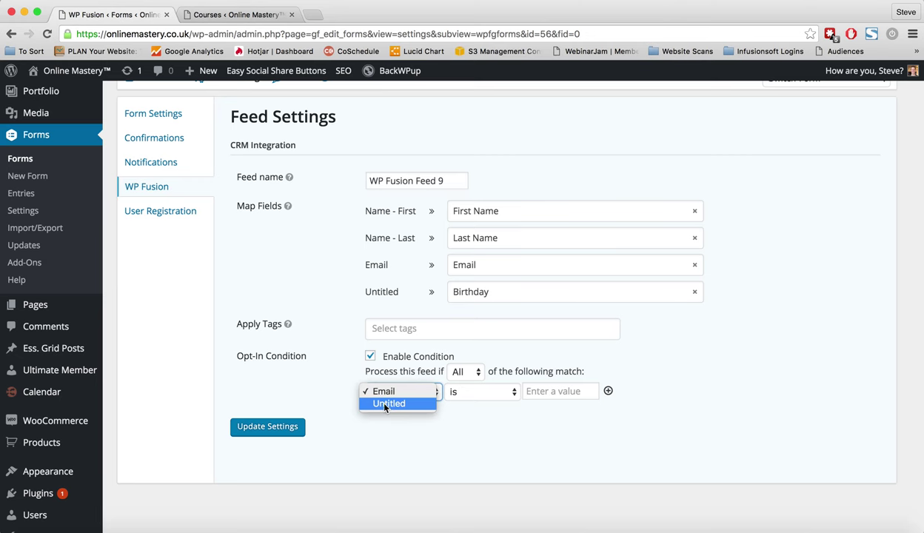
left_click(378, 402)
left_click(543, 394)
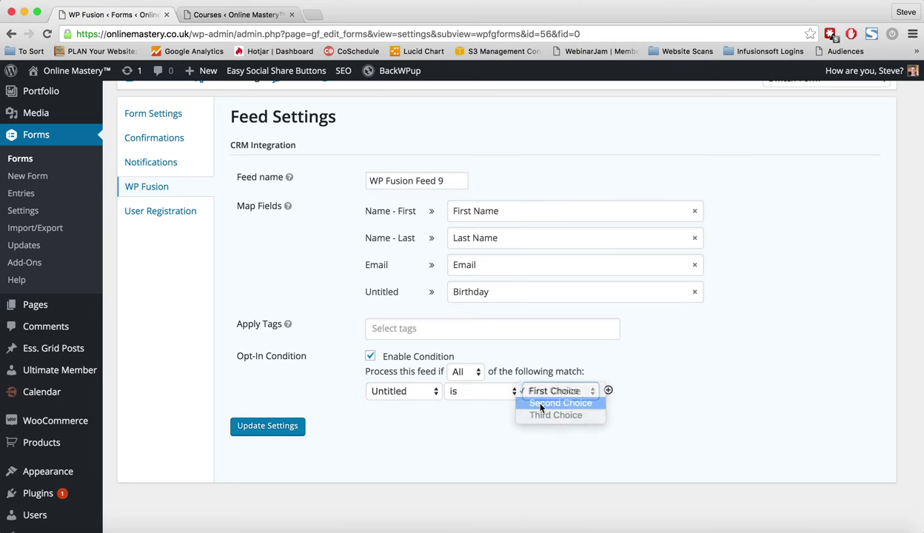
left_click(541, 404)
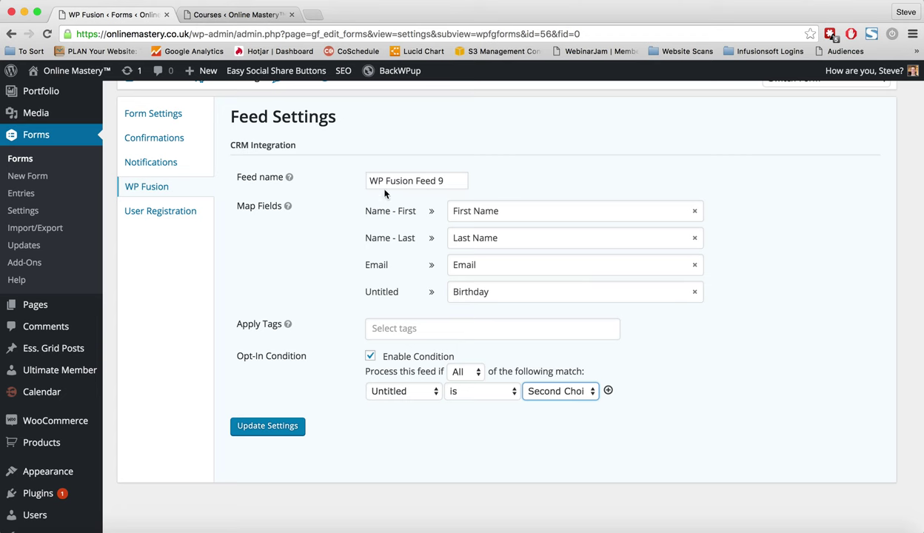
scroll(333, 210, "up", 3)
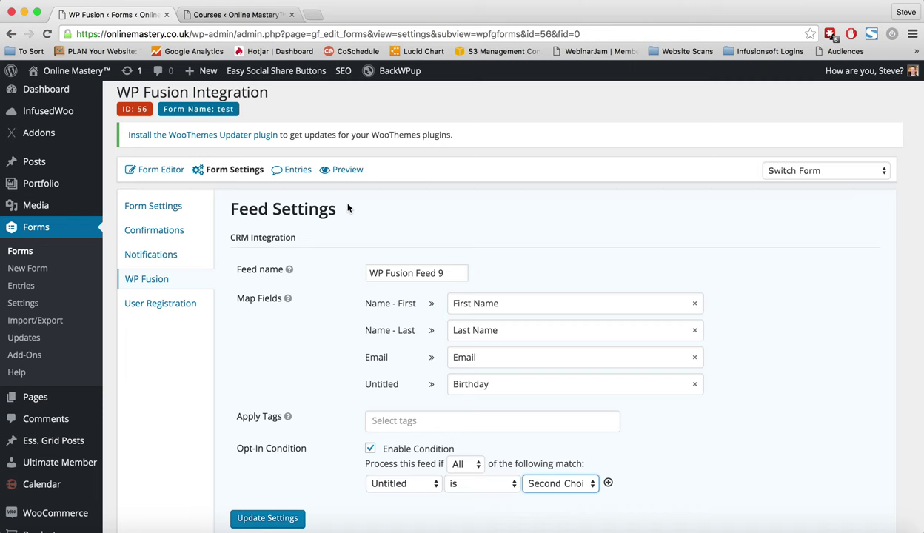
left_click(166, 15)
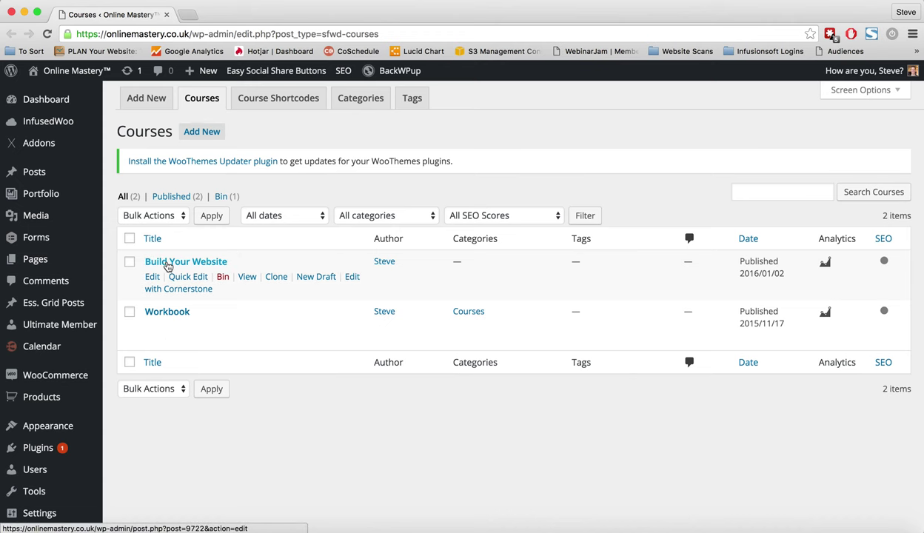
Open Build Your Website and check its WP Fusion apply-on-view tags, leaving them empty.
left_click(169, 264)
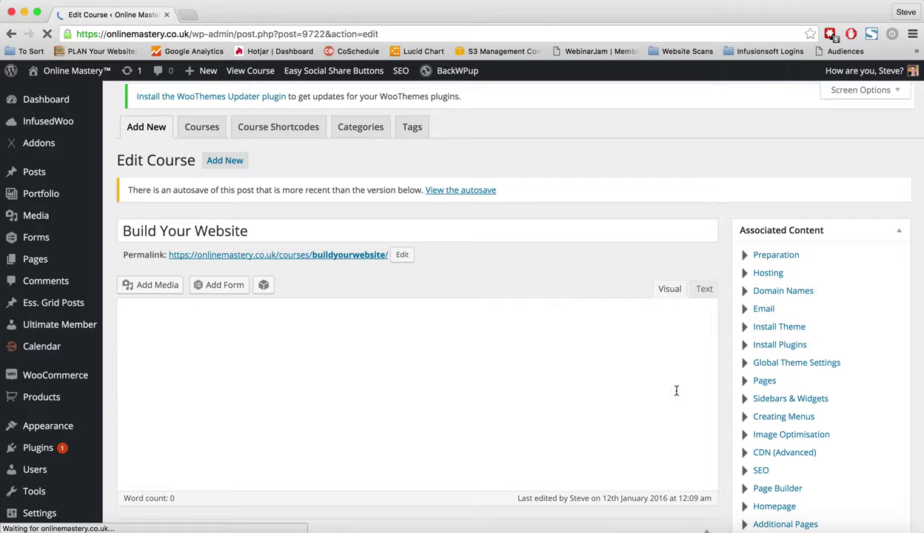
scroll(676, 391, "down", 15)
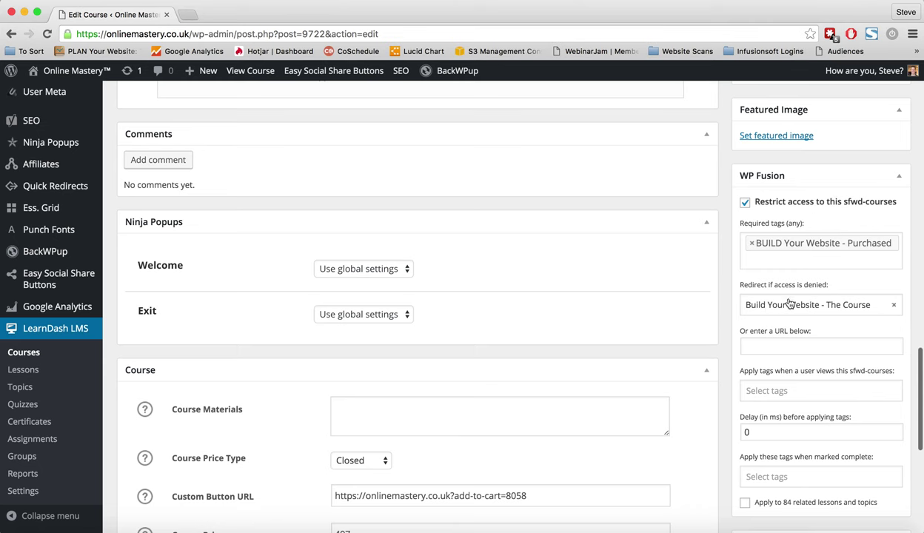
scroll(793, 300, "down", 2)
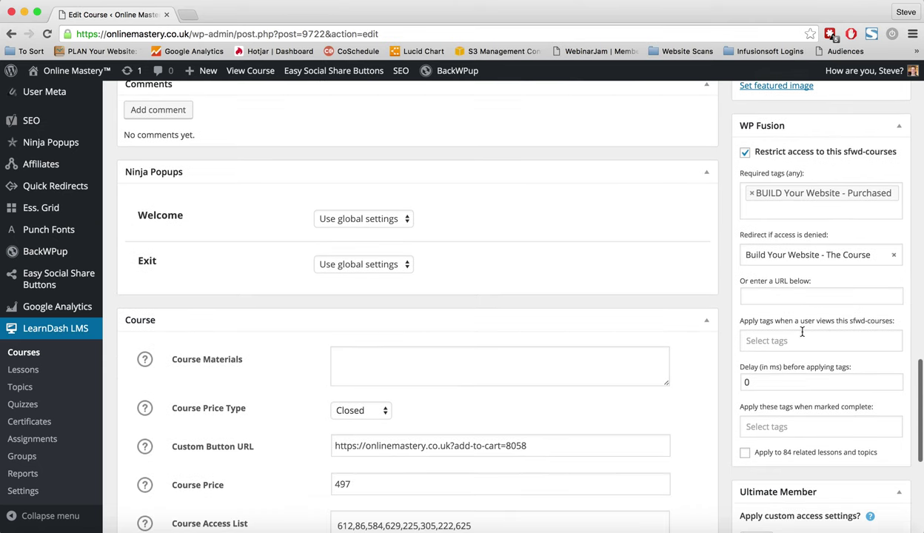
left_click(783, 335)
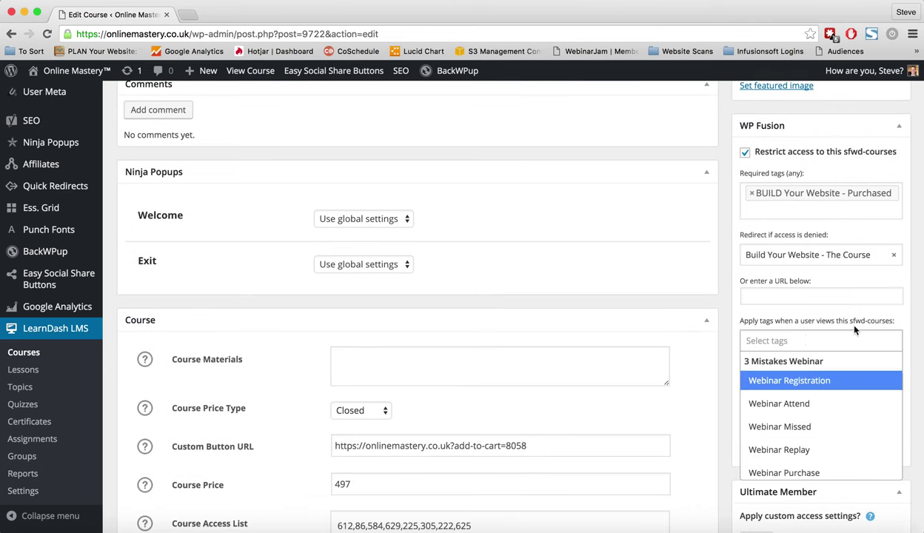
left_click(811, 305)
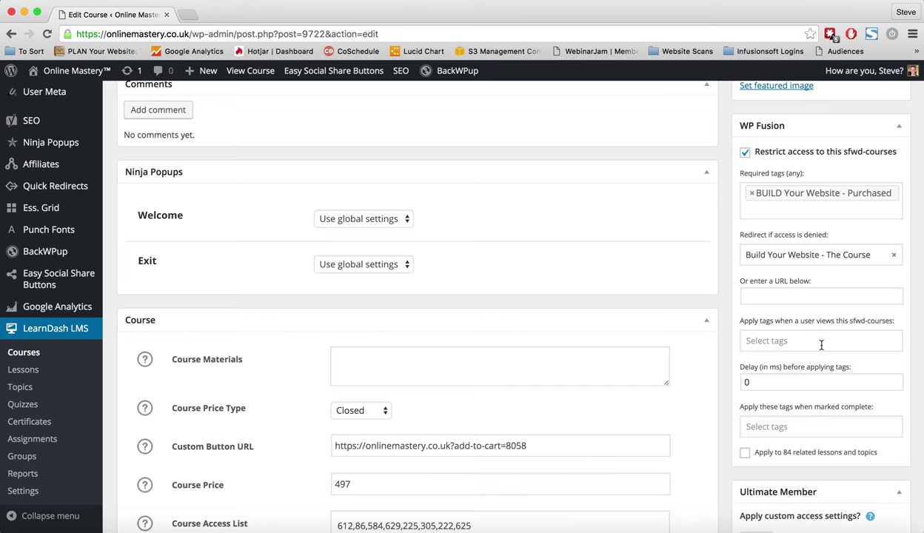
scroll(801, 356, "up", 3)
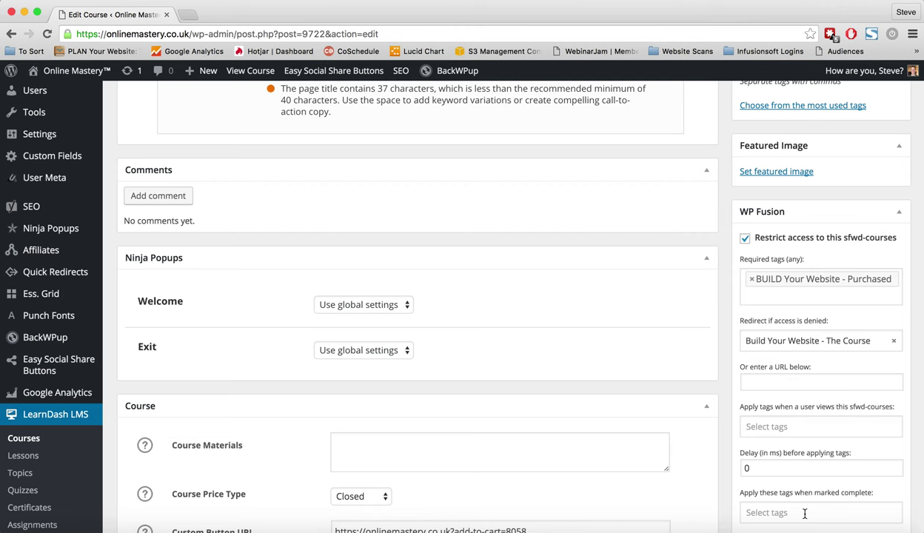
scroll(543, 351, "up", 20)
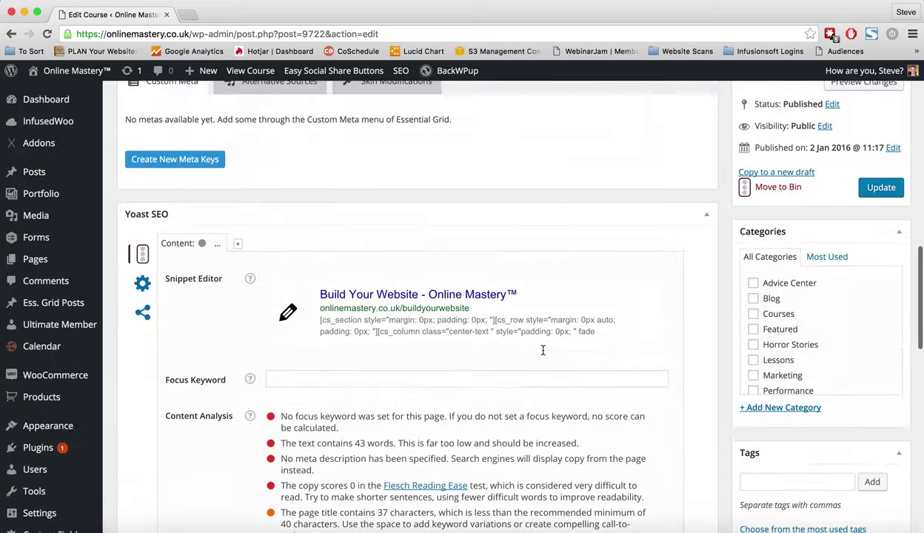
scroll(543, 350, "up", 5)
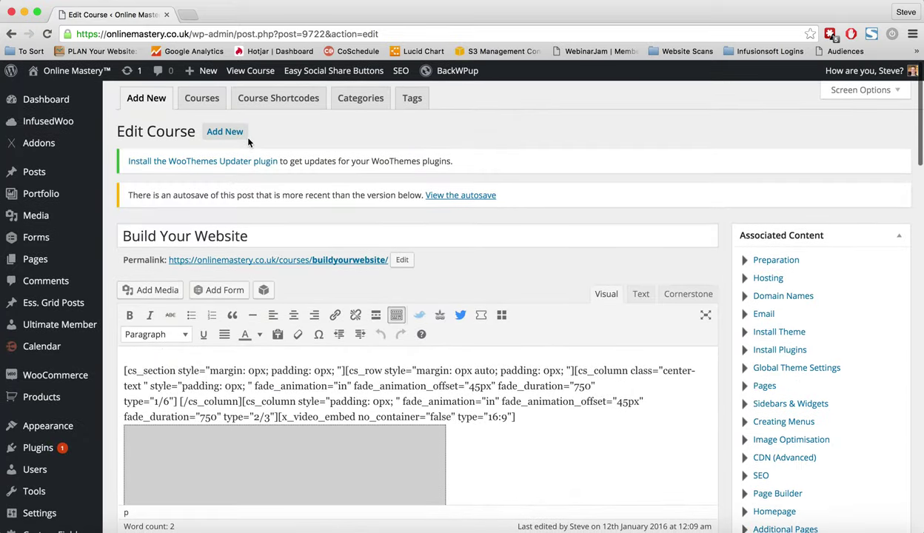